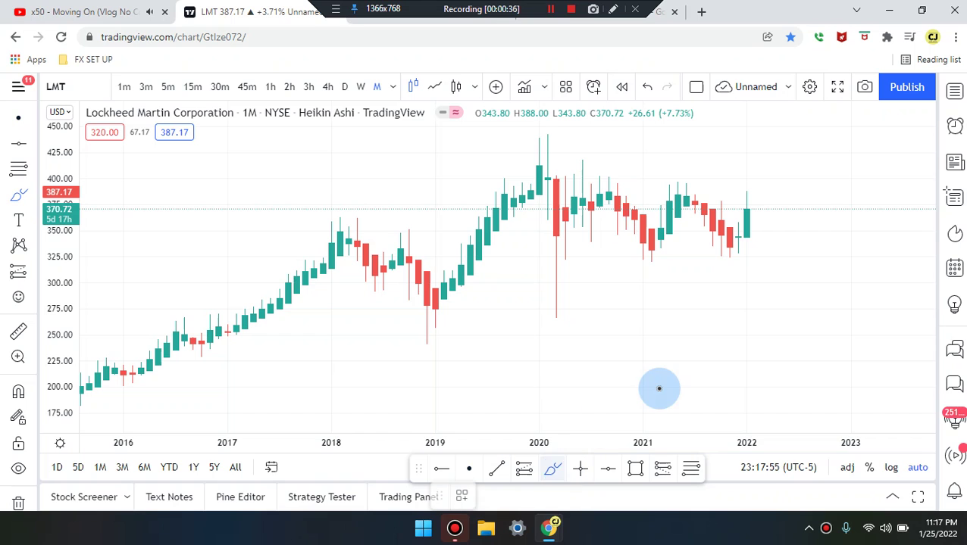
Brush trial loops, a rising trendline and a top line over the chart, then undo them
mouse_move(733, 283)
mouse_down()
mouse_move(677, 280)
mouse_move(707, 205)
mouse_move(717, 277)
mouse_up()
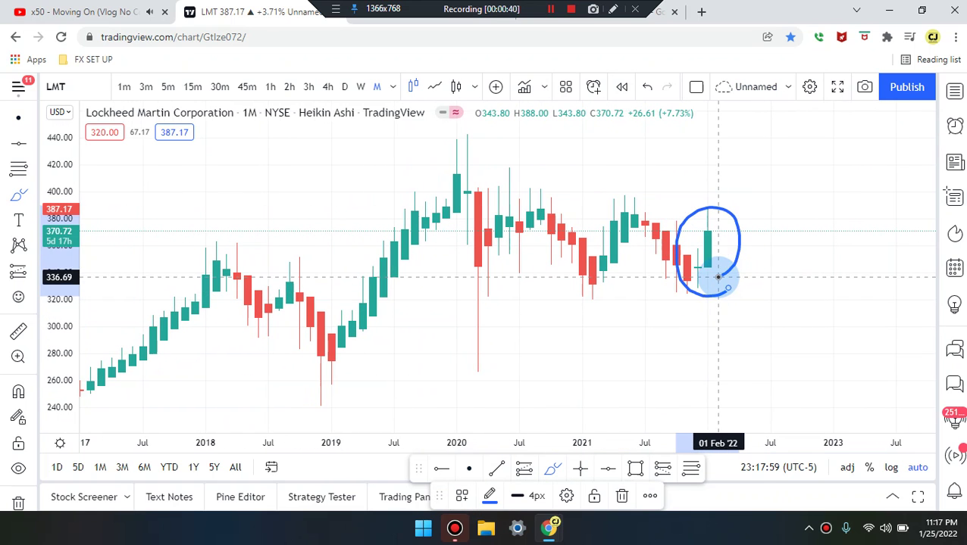
scroll(712, 350, down, 5)
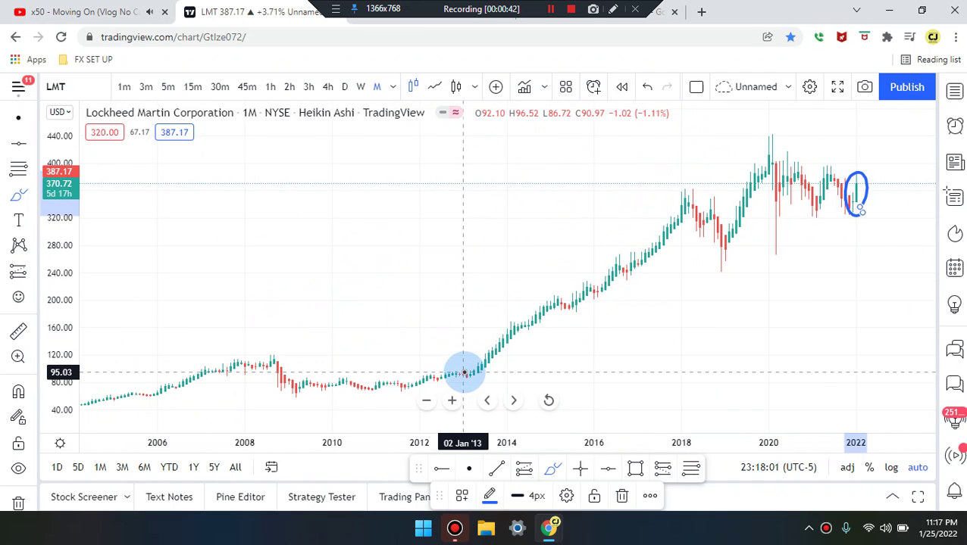
drag(499, 365, 906, 200)
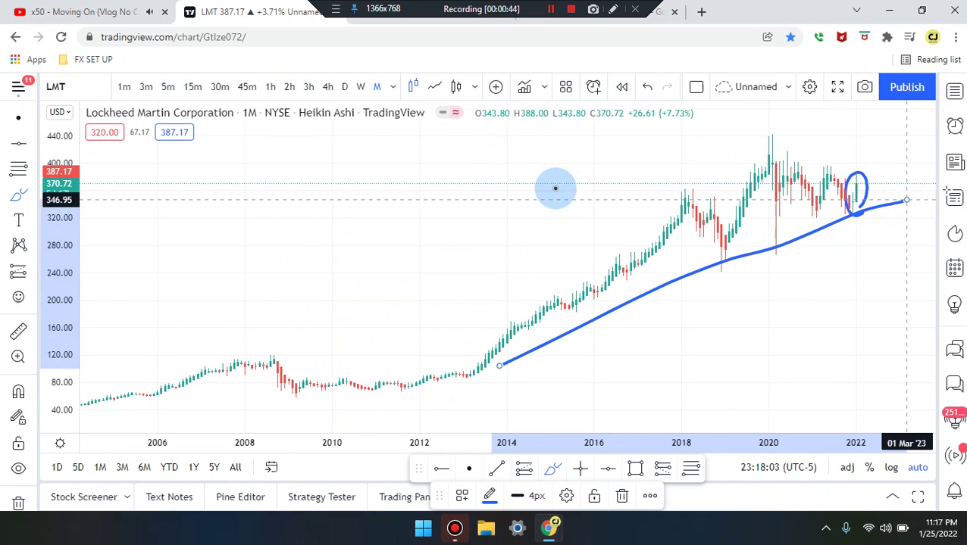
drag(484, 168, 928, 161)
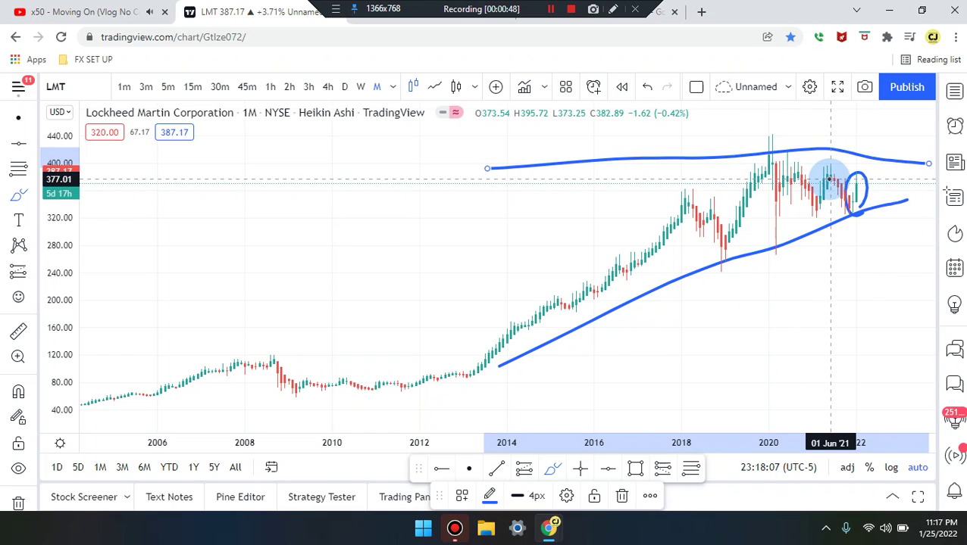
key(ctrl+z)
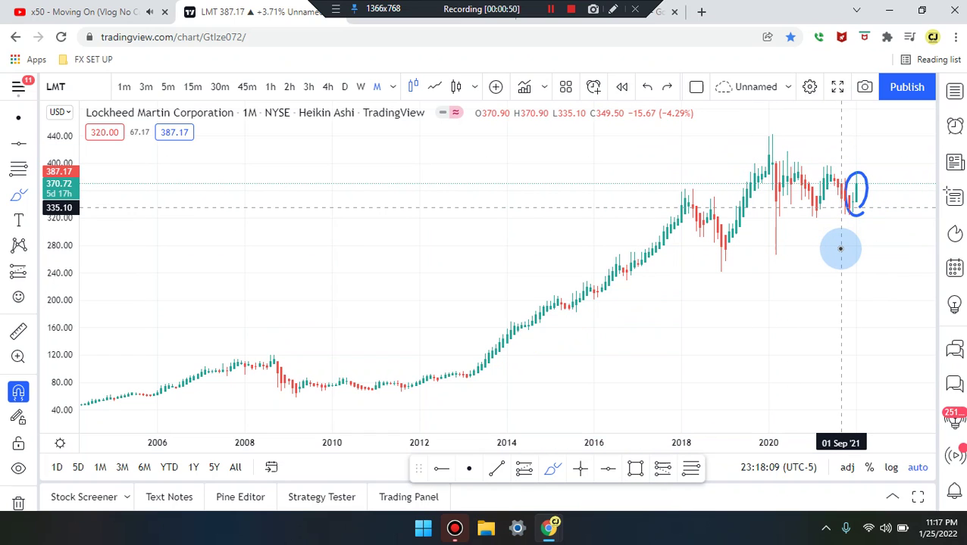
scroll(802, 309, up, 10)
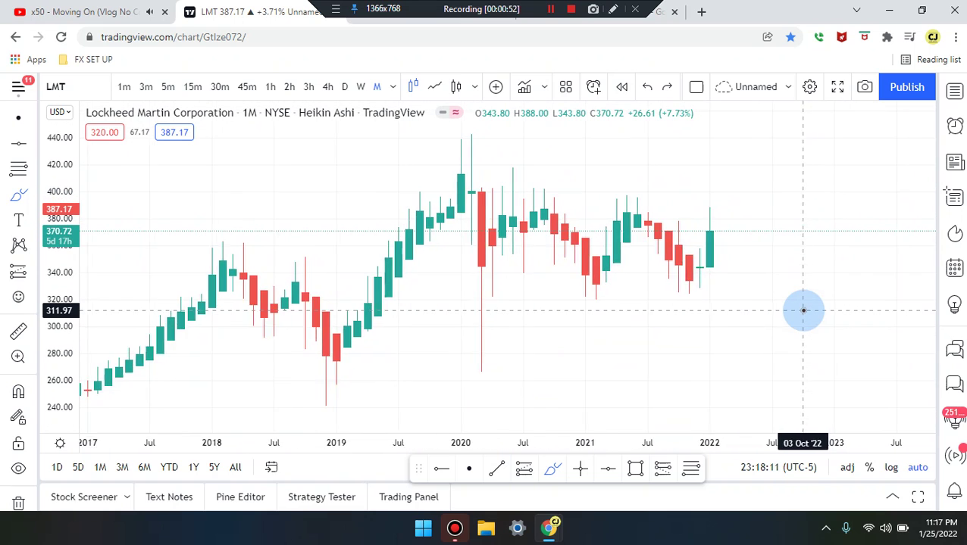
mouse_move(653, 289)
mouse_down()
mouse_move(671, 235)
mouse_move(655, 277)
mouse_up()
key(ctrl+z)
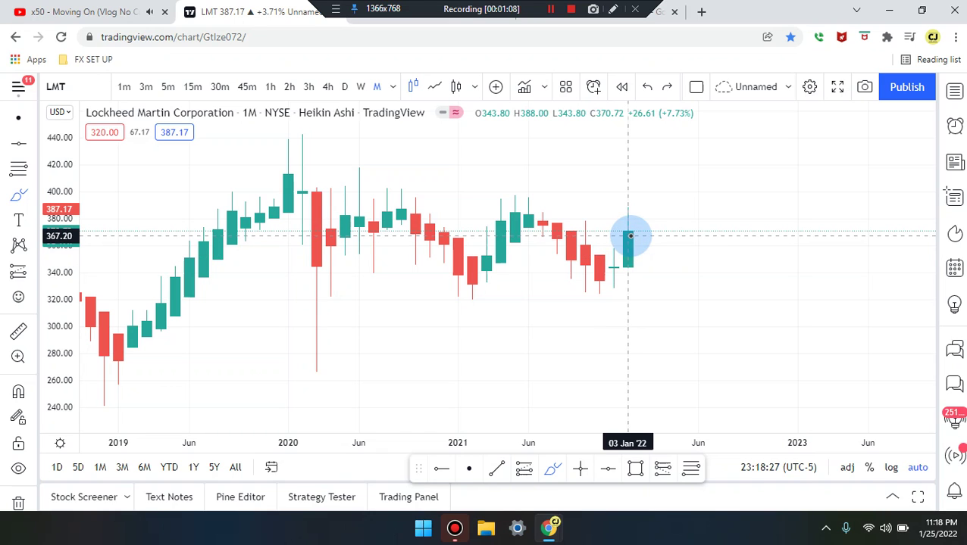
Discard a rising test stroke and brush a horizontal blue line along the 400 highs into 2023
drag(593, 301, 738, 170)
key(ctrl+z)
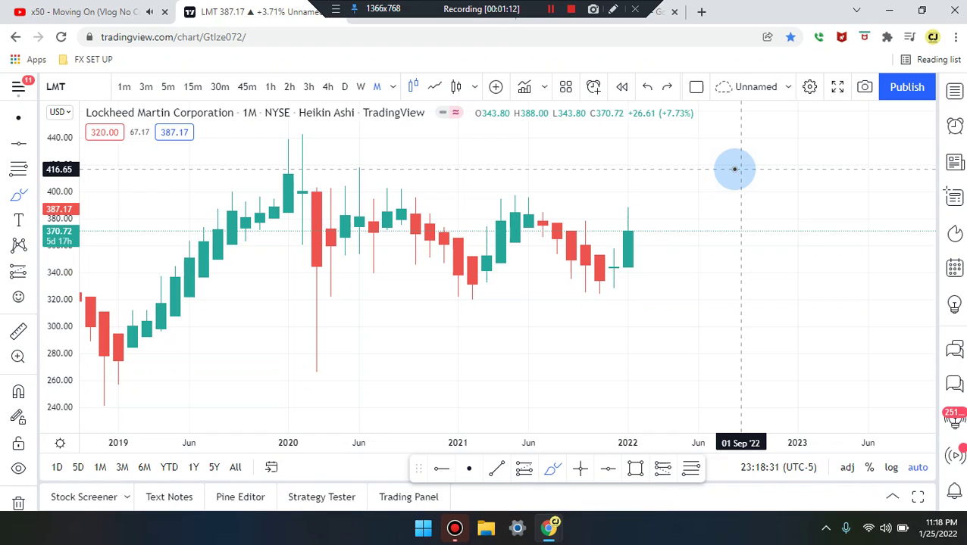
key(ctrl+y)
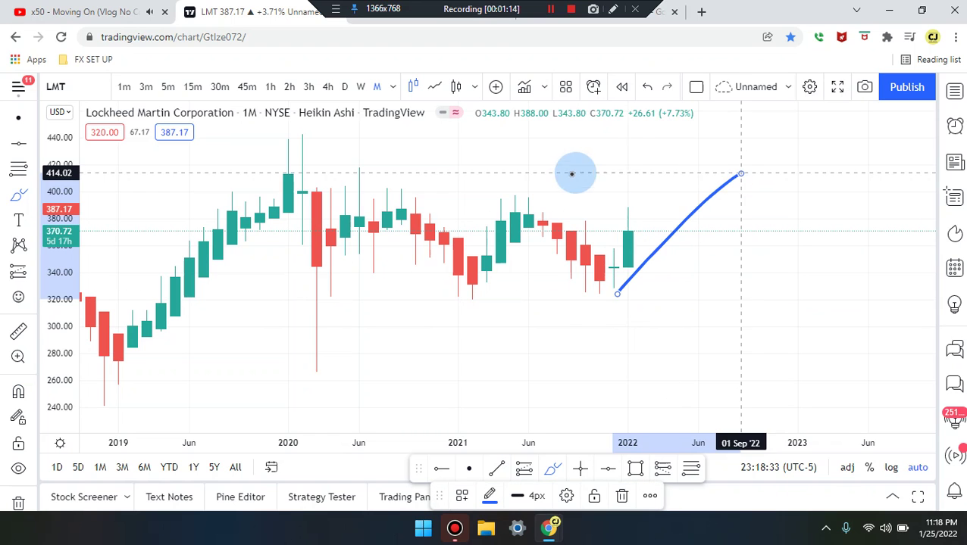
key(ctrl+z)
scroll(636, 296, down, 3)
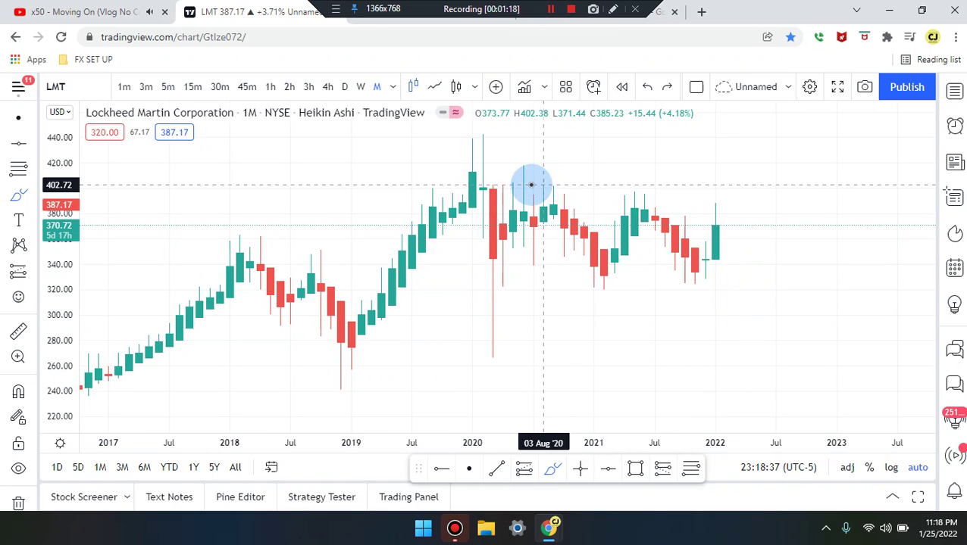
drag(466, 186, 857, 181)
mouse_move(338, 328)
mouse_down()
mouse_move(710, 339)
mouse_move(846, 331)
mouse_up()
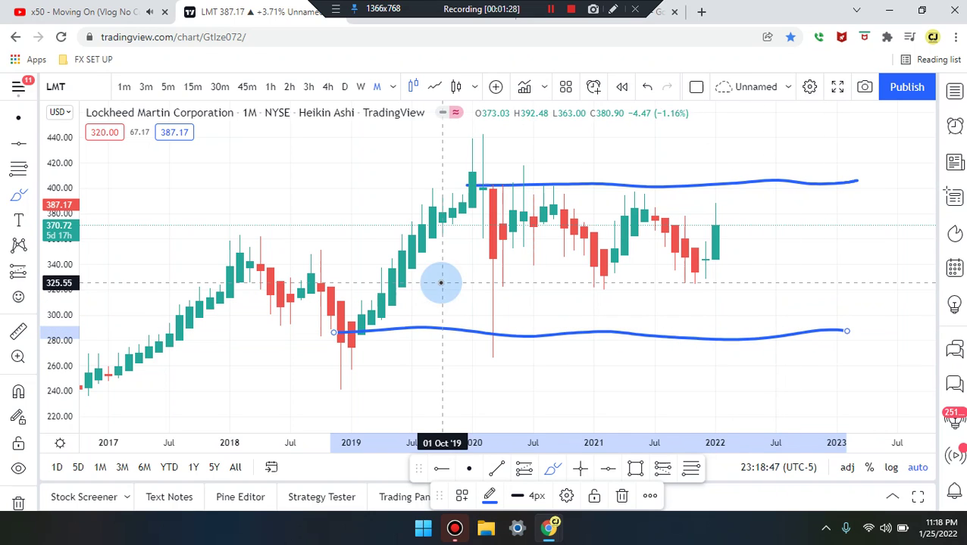
Place a red horizontal line at 342.89, then return to the Brush tool
click(609, 469)
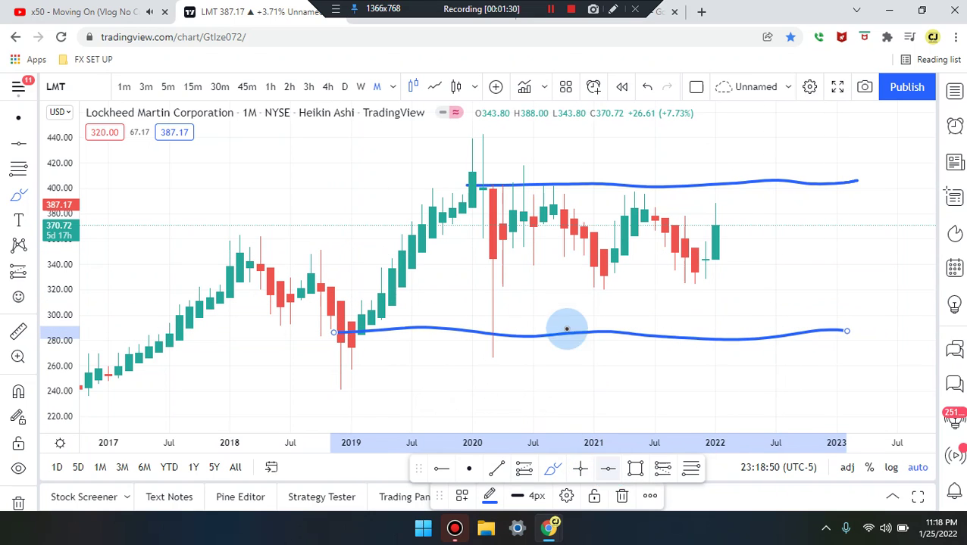
click(539, 262)
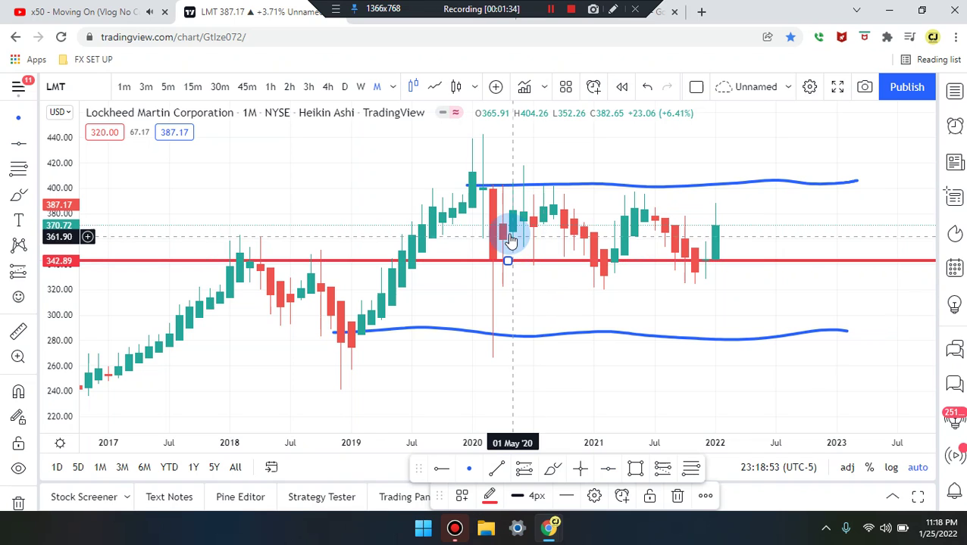
click(554, 469)
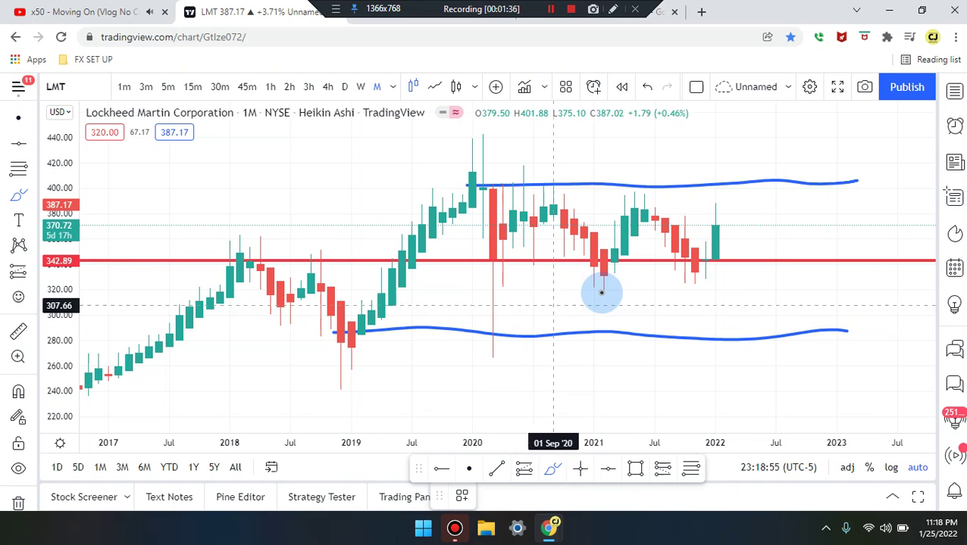
Brush trial loops around the 2020–2022 and 2018–2019 candles, then undo them
mouse_move(455, 178)
mouse_down()
mouse_move(760, 244)
mouse_move(572, 263)
mouse_move(427, 205)
mouse_move(466, 143)
mouse_up()
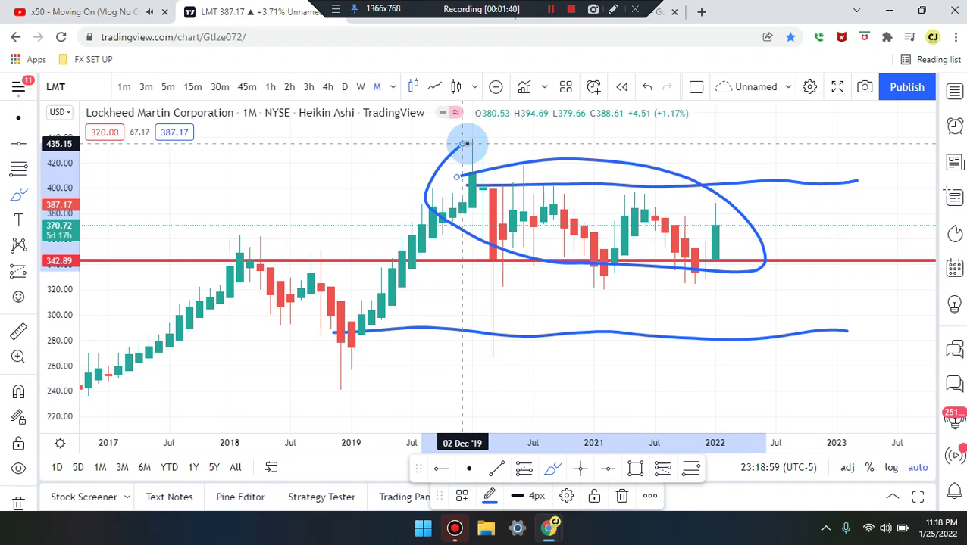
key(ctrl+z)
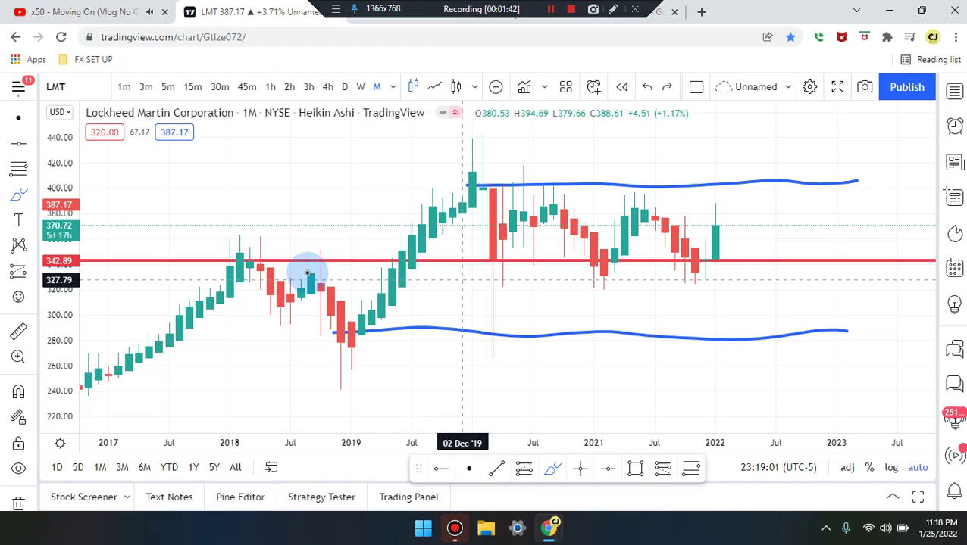
mouse_move(222, 242)
mouse_down()
mouse_move(421, 330)
mouse_move(226, 298)
mouse_move(251, 247)
mouse_up()
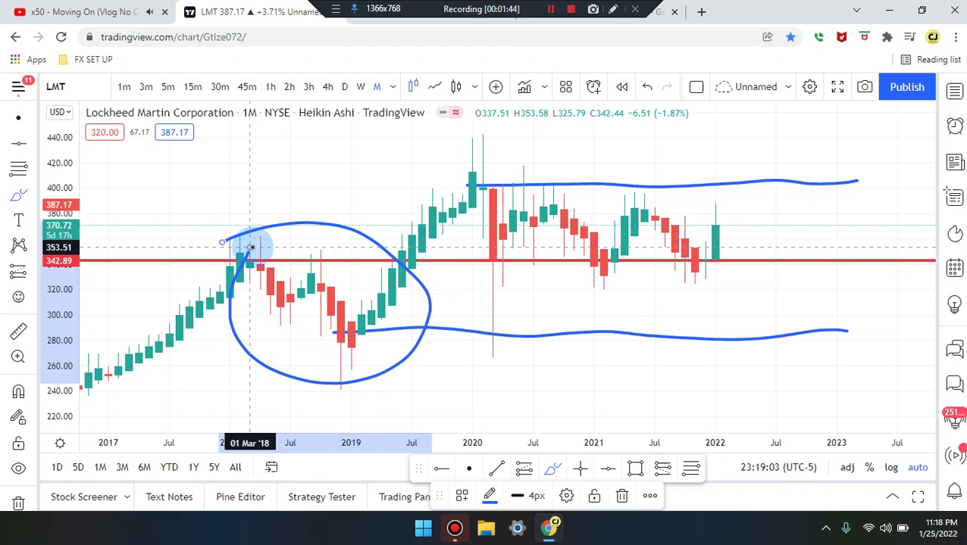
key(ctrl+z)
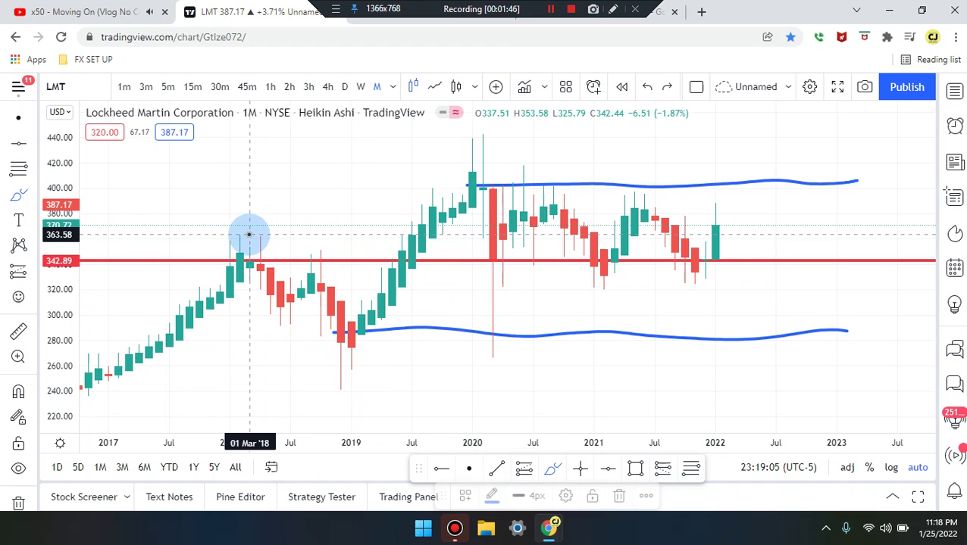
Drop the trial 2018–2019 diagonal channel and trace a blue curve from the 2019 low to the 2020 peak
mouse_move(249, 235)
mouse_down()
mouse_move(274, 317)
mouse_move(324, 276)
mouse_move(354, 343)
mouse_up()
drag(253, 195, 441, 350)
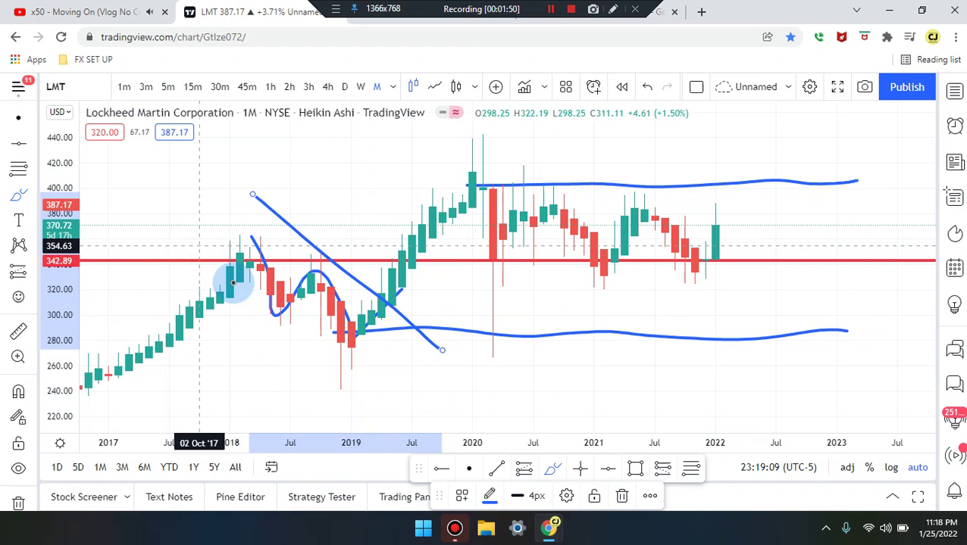
drag(199, 248, 372, 371)
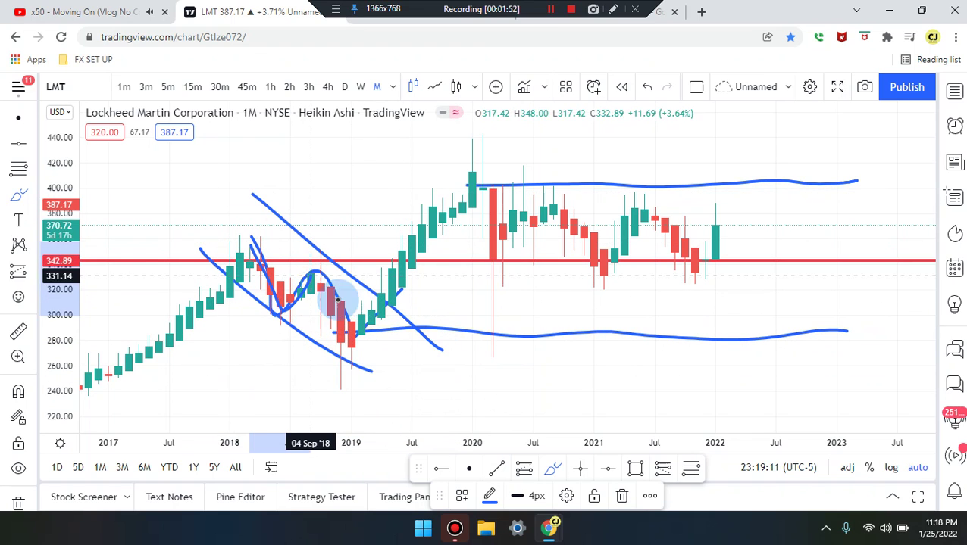
click(369, 165)
key(ctrl+z)
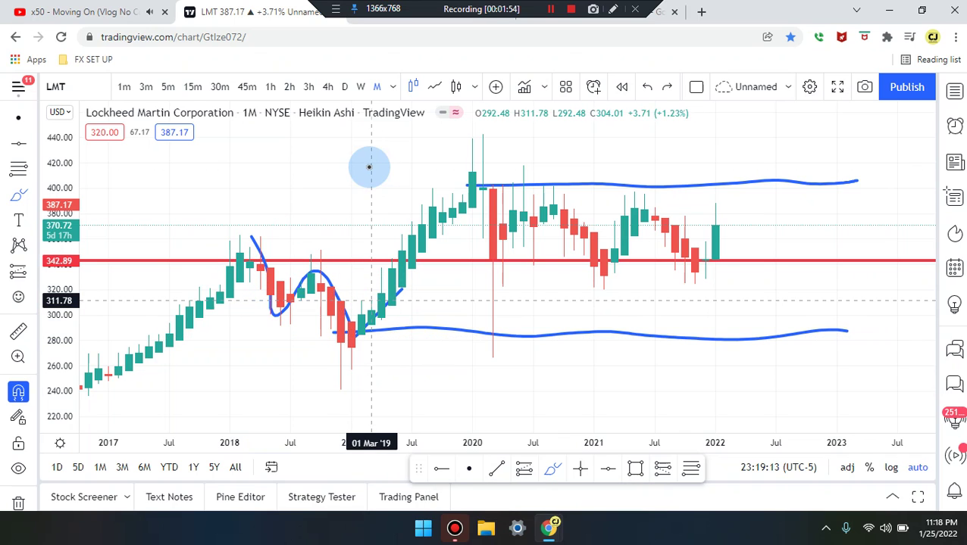
mouse_move(356, 326)
mouse_down()
mouse_move(406, 230)
mouse_move(423, 261)
mouse_move(448, 227)
mouse_move(390, 235)
mouse_move(442, 195)
mouse_move(474, 149)
mouse_move(501, 201)
mouse_up()
key(ctrl+z)
key(ctrl+z)
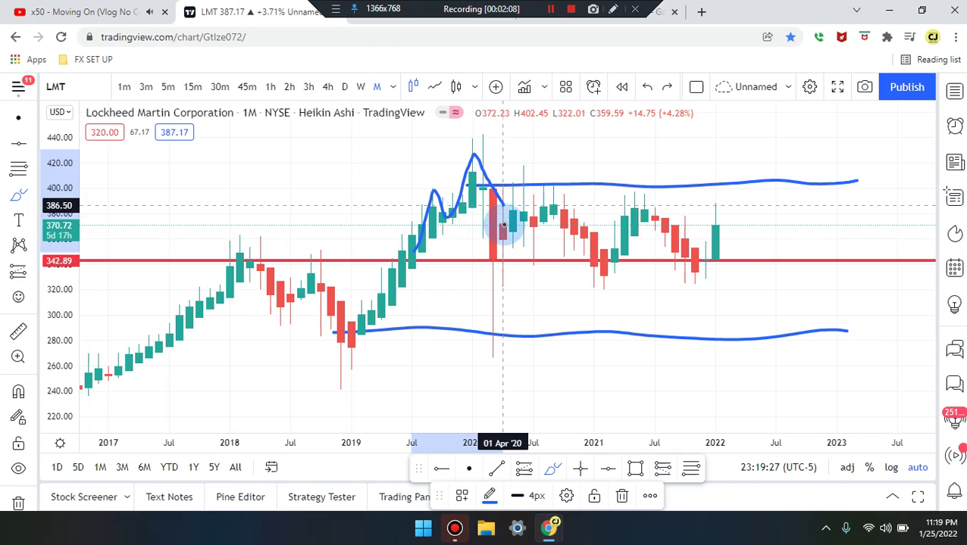
Brush a blue zigzag down from the 2020 peak between 400 and 342.89, undoing trial arcs and loops
drag(502, 241, 509, 238)
key(ctrl+z)
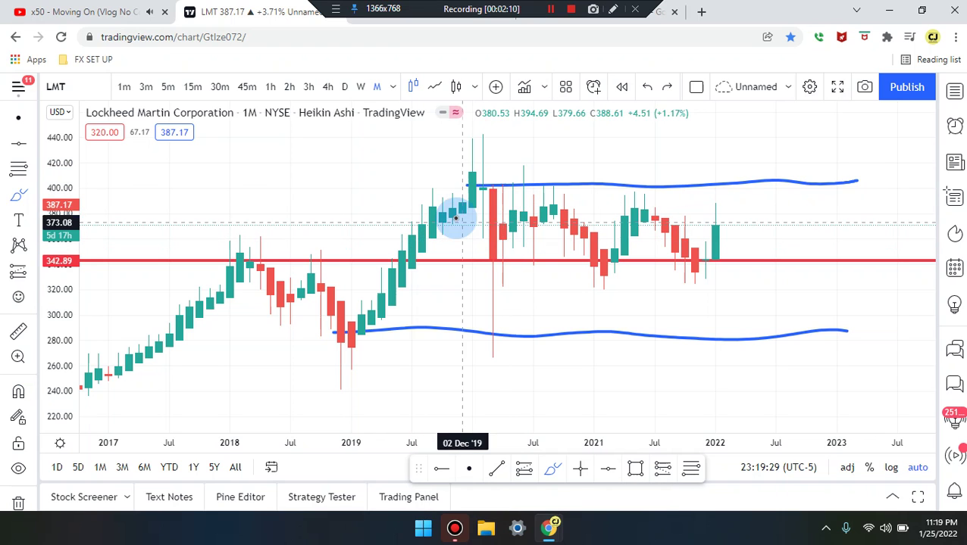
mouse_move(422, 139)
mouse_down()
mouse_move(543, 154)
mouse_move(441, 131)
mouse_up()
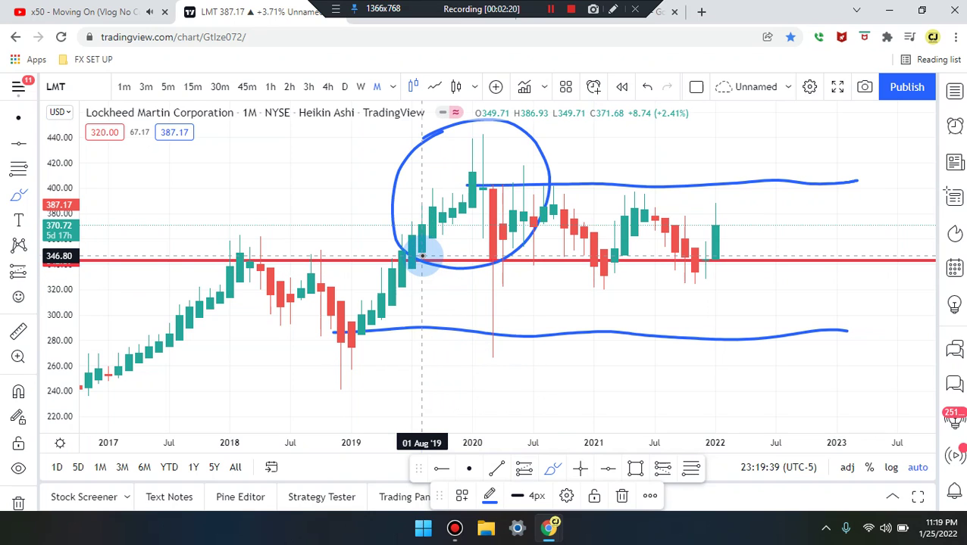
mouse_move(421, 258)
mouse_down()
mouse_move(434, 174)
mouse_move(453, 213)
mouse_move(474, 149)
mouse_up()
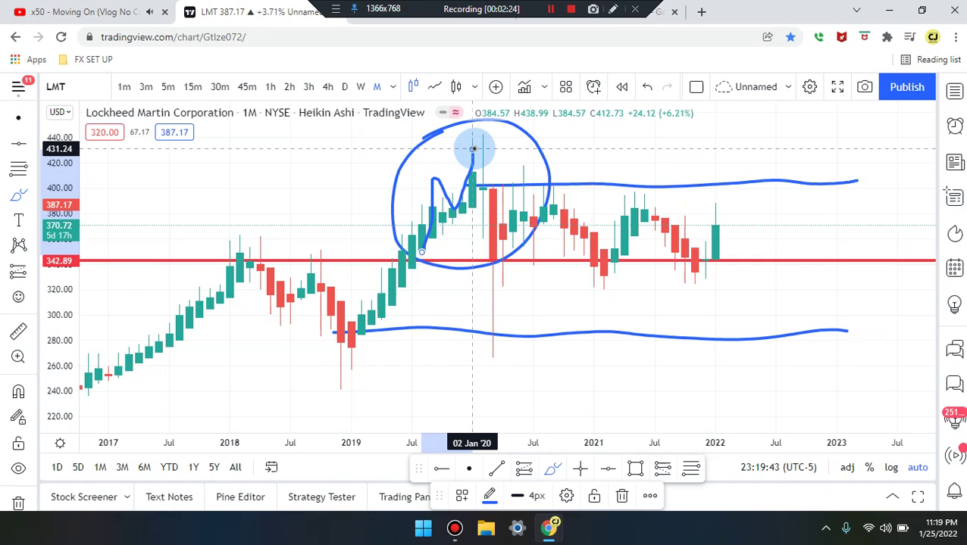
key(ctrl+z)
mouse_move(490, 196)
mouse_down()
mouse_move(517, 188)
mouse_move(452, 145)
mouse_up()
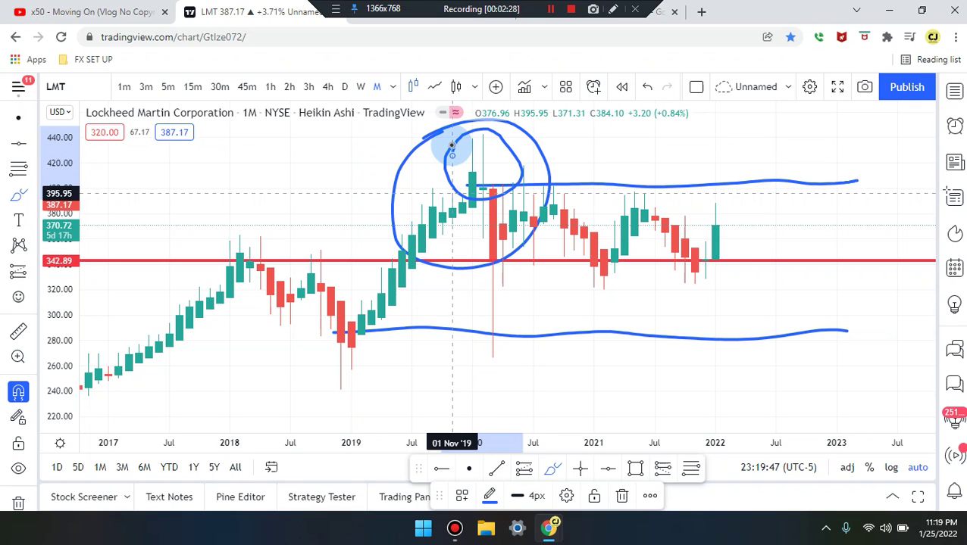
key(ctrl+z)
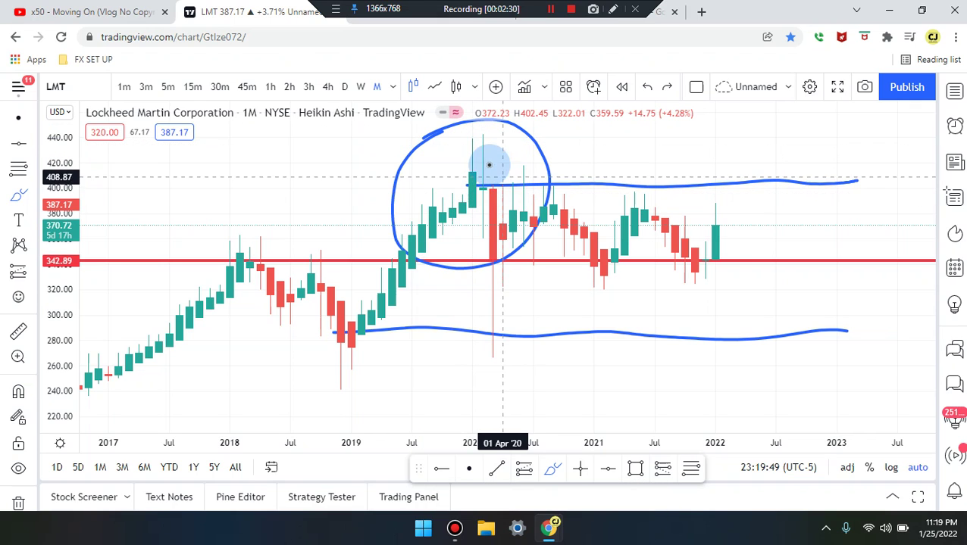
mouse_move(483, 161)
mouse_down()
mouse_move(506, 259)
mouse_move(555, 199)
mouse_move(610, 265)
mouse_move(645, 185)
mouse_move(706, 276)
mouse_move(726, 204)
mouse_up()
key(ctrl+z)
key(ctrl+z)
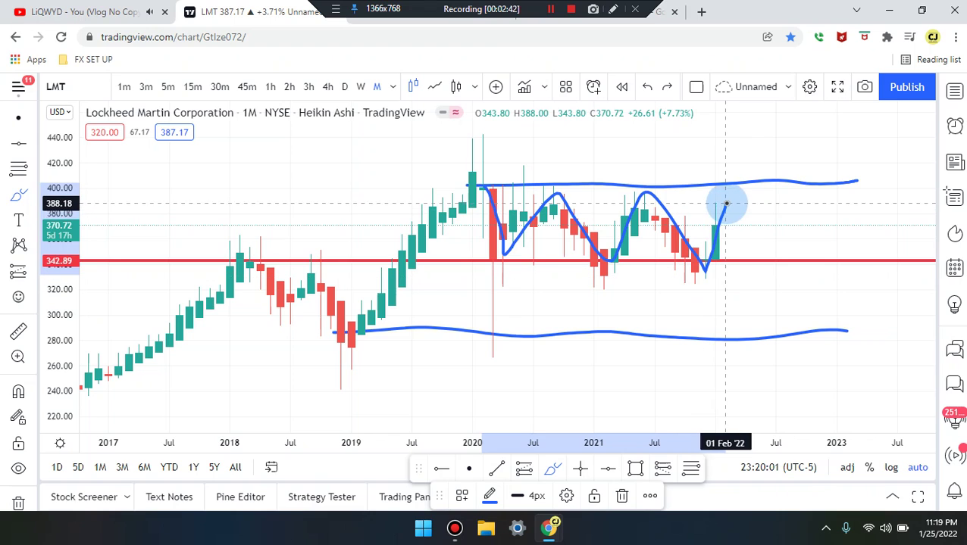
Sketch and undo trial ovals, projected drops and a stroke along the red 342.89 line
mouse_move(525, 244)
mouse_down()
mouse_move(524, 259)
mouse_move(492, 227)
mouse_move(534, 258)
mouse_move(595, 258)
mouse_move(610, 241)
mouse_up()
mouse_move(741, 242)
mouse_down()
mouse_move(690, 276)
mouse_move(706, 250)
mouse_up()
key(ctrl+z)
key(ctrl+z)
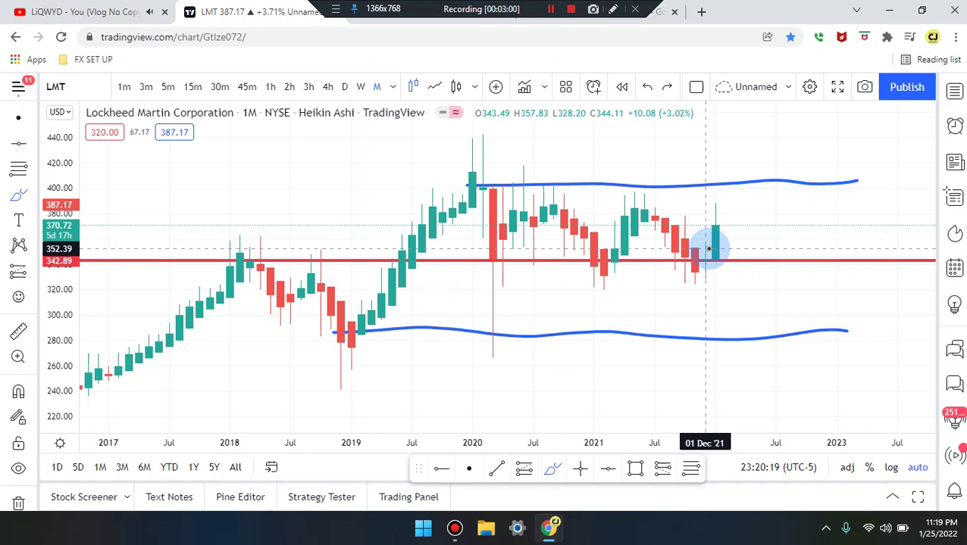
drag(697, 194, 786, 309)
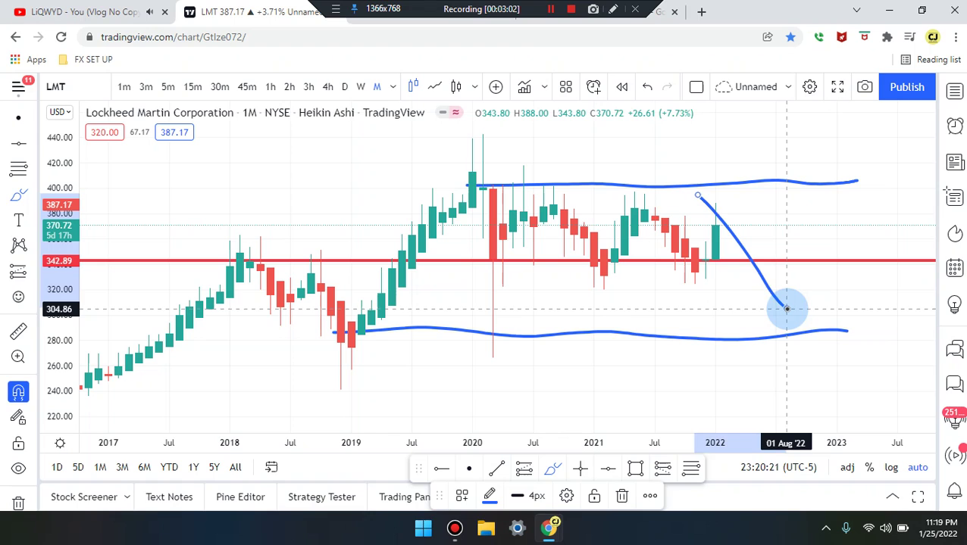
key(ctrl+z)
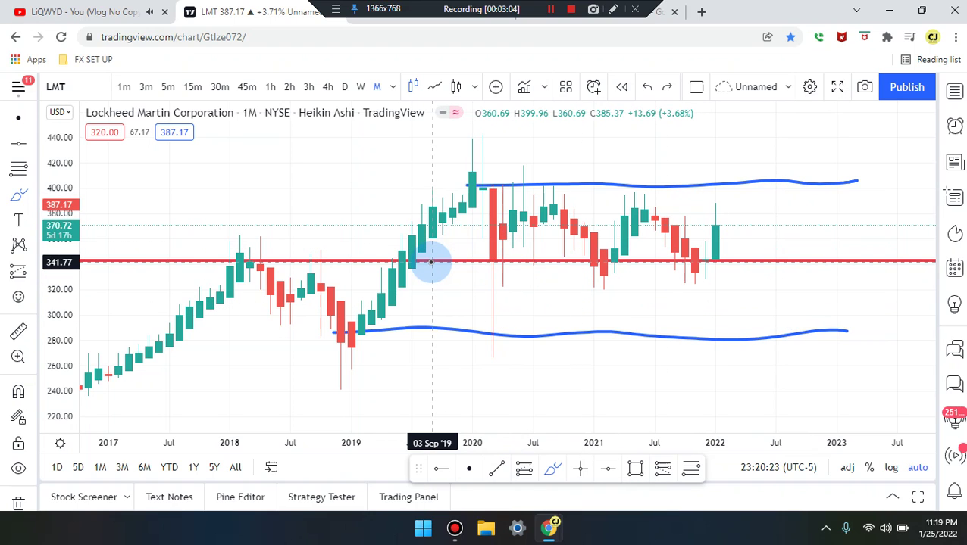
mouse_move(453, 136)
mouse_down()
mouse_move(820, 254)
mouse_move(928, 306)
mouse_up()
mouse_move(423, 266)
mouse_down()
mouse_move(778, 272)
mouse_move(802, 260)
mouse_up()
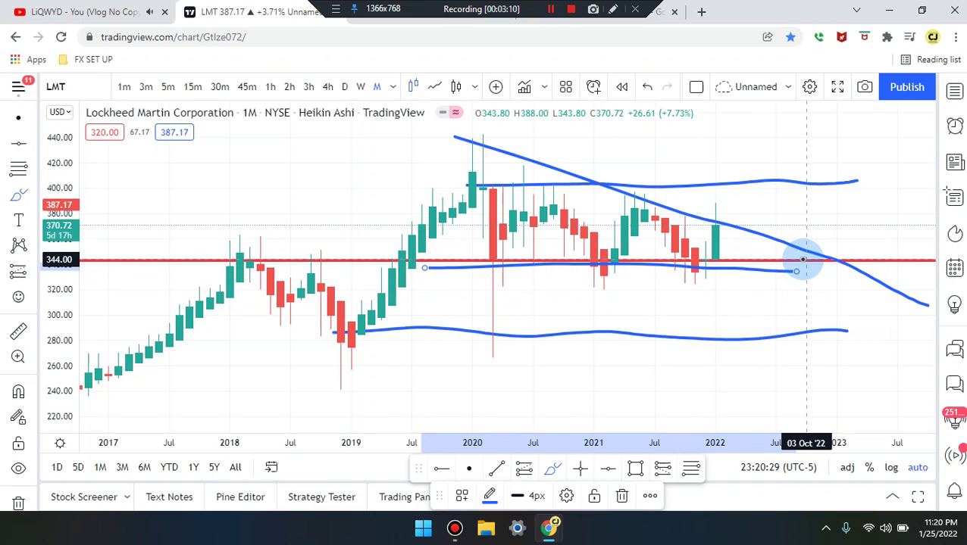
key(ctrl+z)
Redraw the blue zigzag across the 2020–2021 swings, projecting a drop below 342.89 to 310
key(ctrl+z)
mouse_move(705, 198)
mouse_down()
mouse_move(718, 229)
mouse_move(746, 221)
mouse_up()
key(ctrl+z)
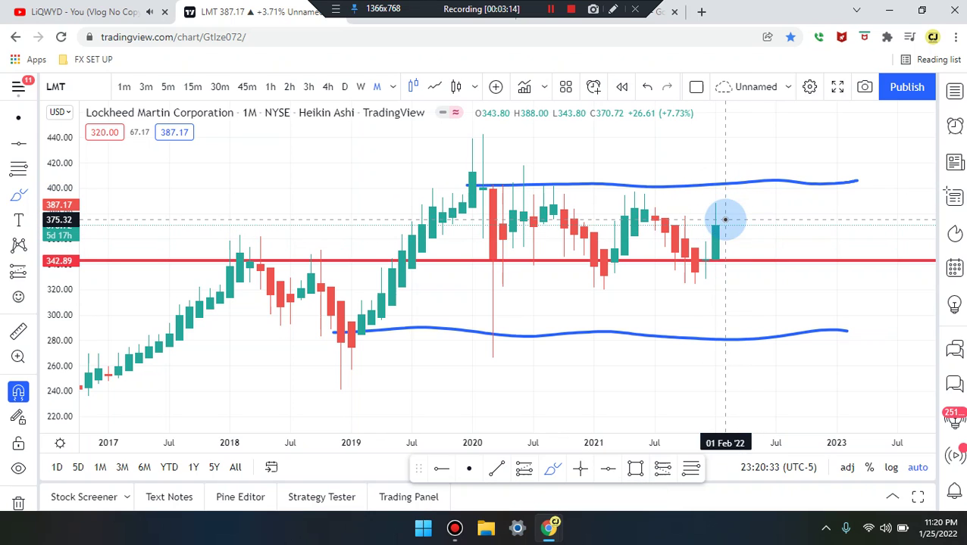
drag(644, 202, 768, 205)
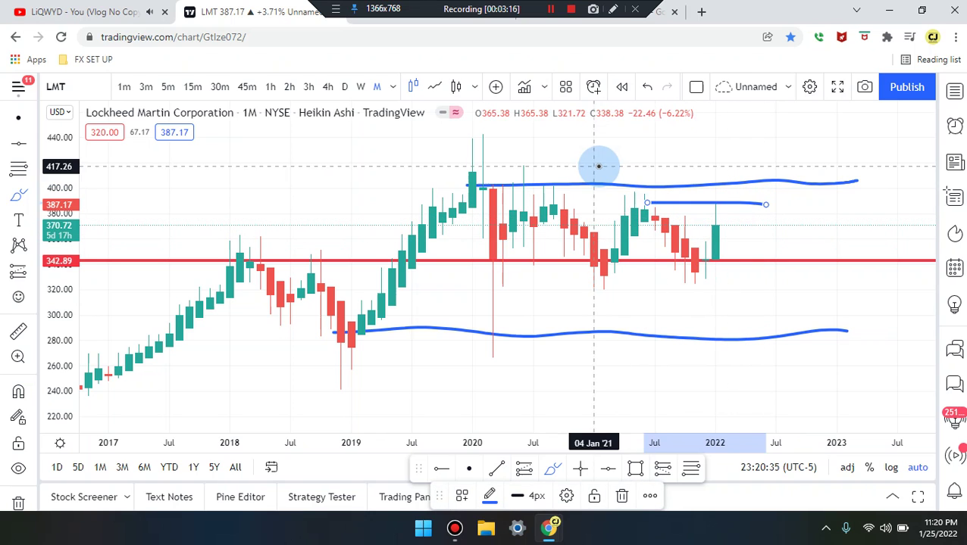
mouse_move(684, 250)
mouse_down()
mouse_move(707, 201)
mouse_move(817, 330)
mouse_up()
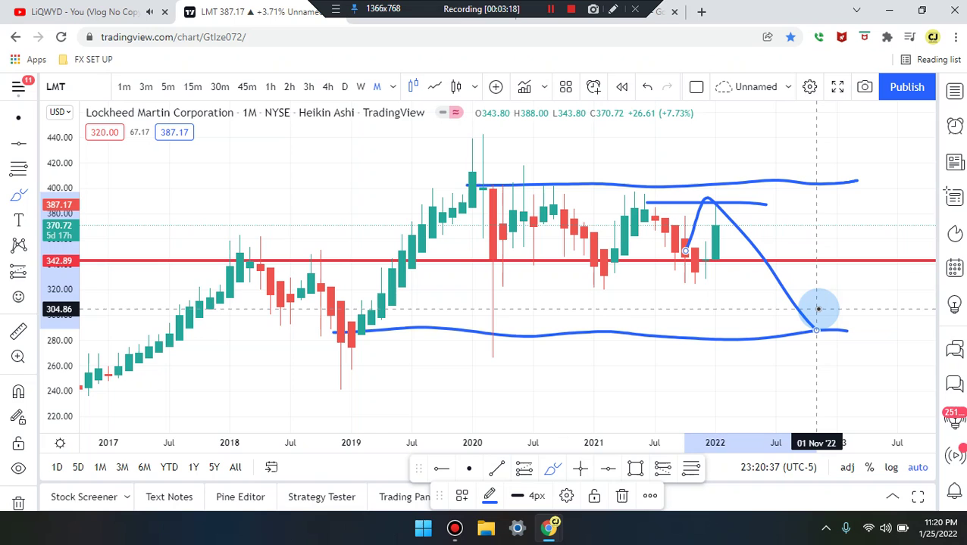
key(ctrl+z)
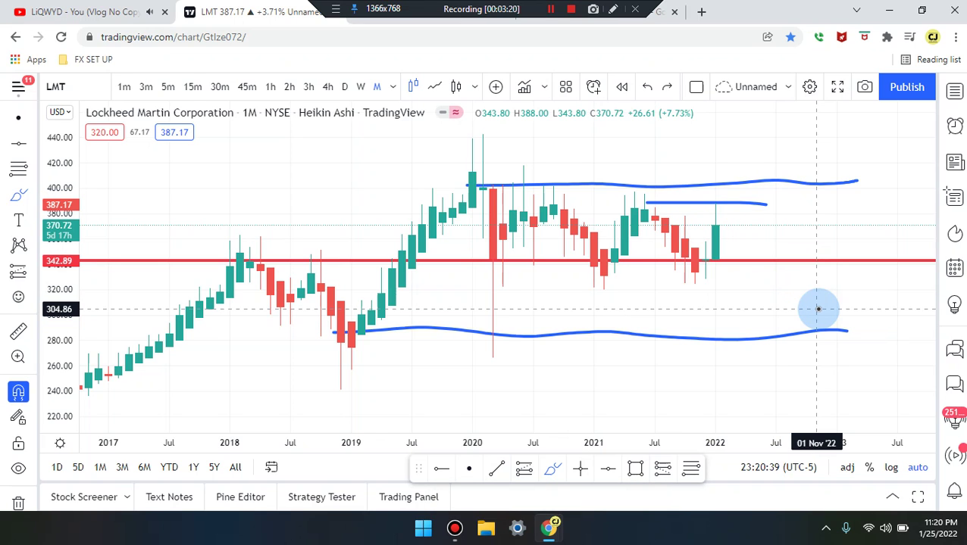
drag(420, 262, 446, 212)
mouse_move(470, 174)
mouse_down()
mouse_move(513, 239)
mouse_move(553, 191)
mouse_move(604, 256)
mouse_move(641, 191)
mouse_move(688, 259)
mouse_move(716, 212)
mouse_move(775, 305)
mouse_move(786, 262)
mouse_up()
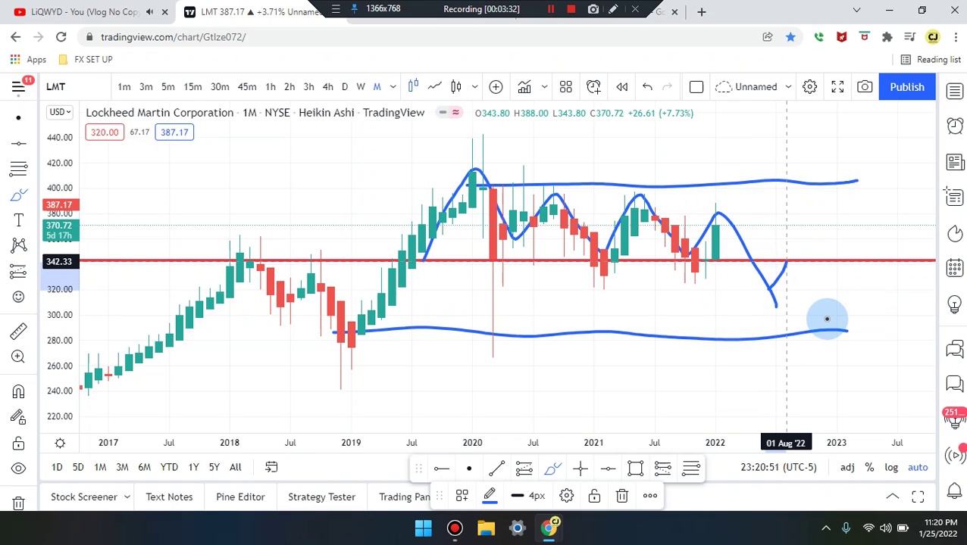
Undo the wavy zigzag sketches and restore the red 342.89 line with Redo
drag(826, 319, 825, 318)
key(ctrl+z)
key(ctrl+z)
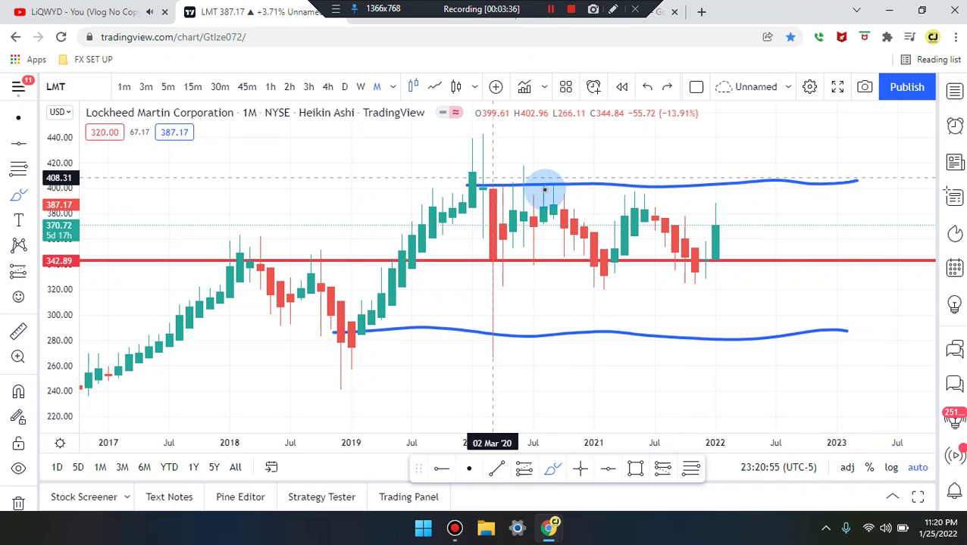
drag(703, 192, 610, 164)
key(ctrl+z)
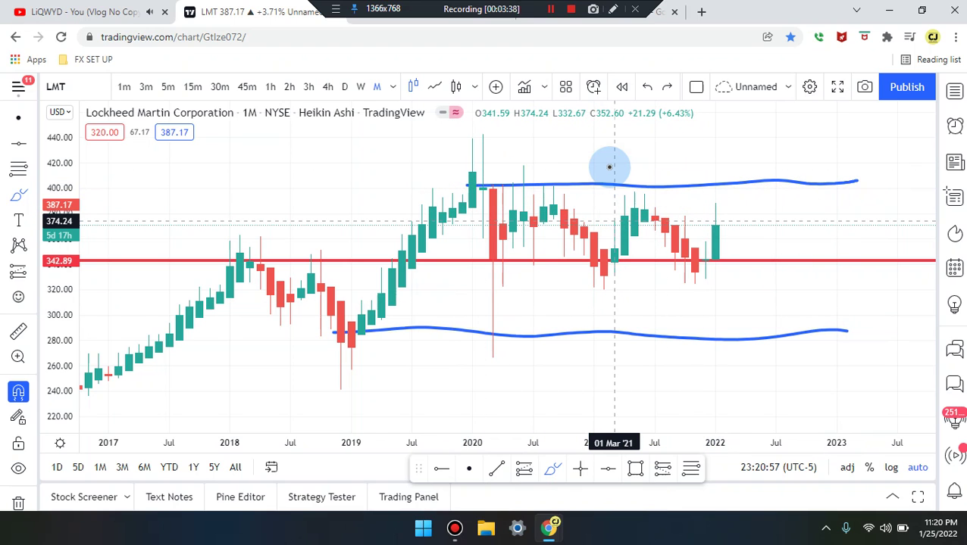
key(ctrl+z)
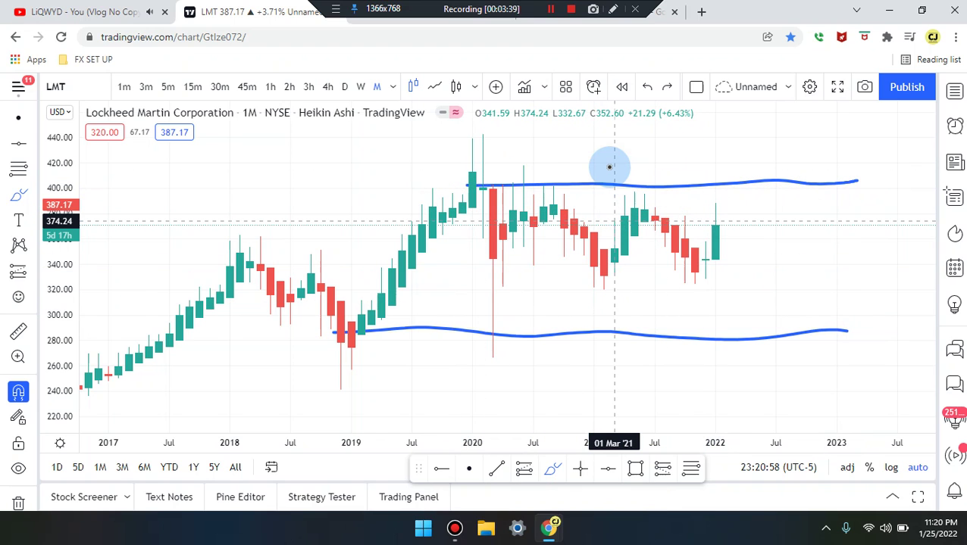
click(667, 88)
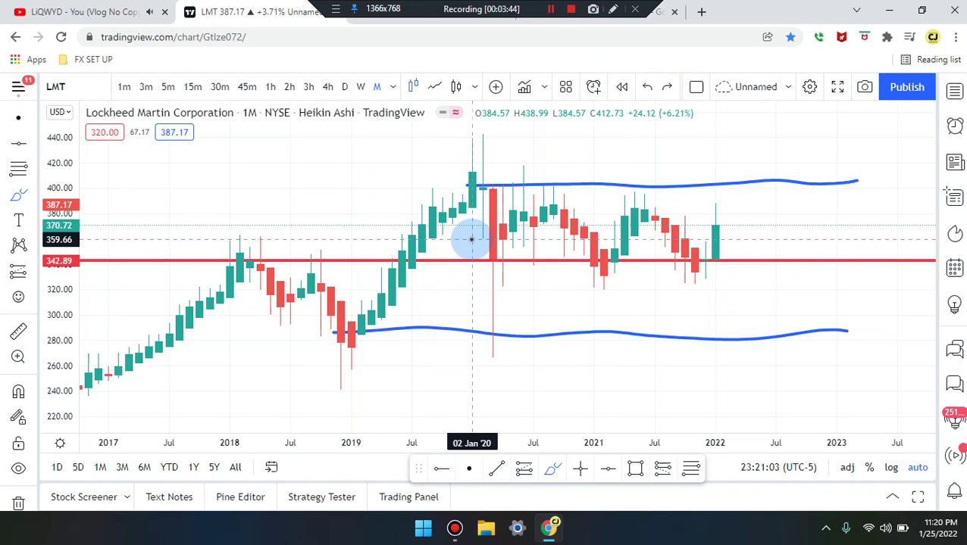
Discard further trial swing strokes and switch the LMT chart to the weekly (W) timeframe
mouse_move(410, 255)
mouse_down()
mouse_move(477, 165)
mouse_move(493, 243)
mouse_move(517, 203)
mouse_move(528, 226)
mouse_move(575, 220)
mouse_move(613, 261)
mouse_move(649, 208)
mouse_move(700, 269)
mouse_up()
drag(723, 218, 725, 218)
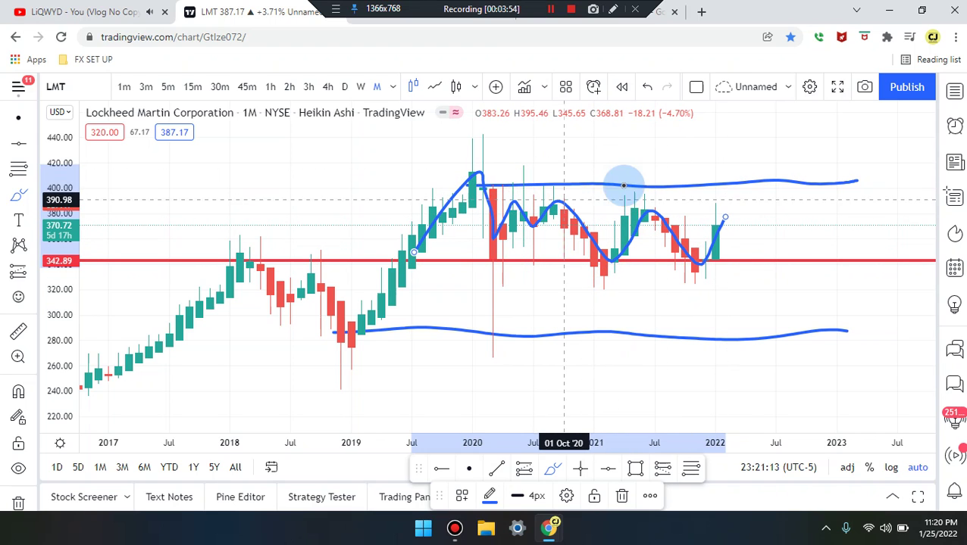
mouse_move(506, 150)
mouse_down()
mouse_move(632, 188)
mouse_move(565, 242)
mouse_move(502, 163)
mouse_up()
key(ctrl+z)
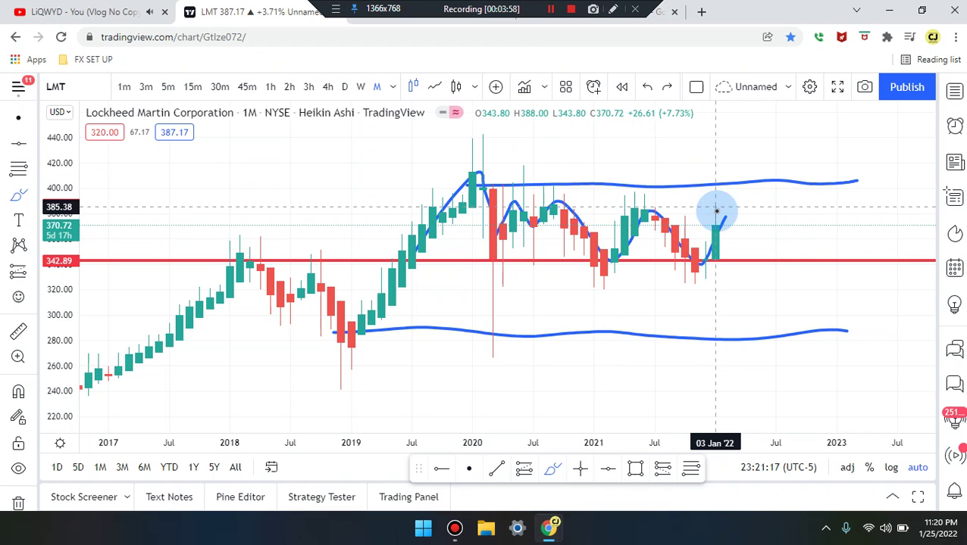
mouse_move(715, 232)
mouse_down()
mouse_move(733, 168)
mouse_move(772, 151)
mouse_move(772, 125)
mouse_up()
key(ctrl+z)
key(ctrl+z)
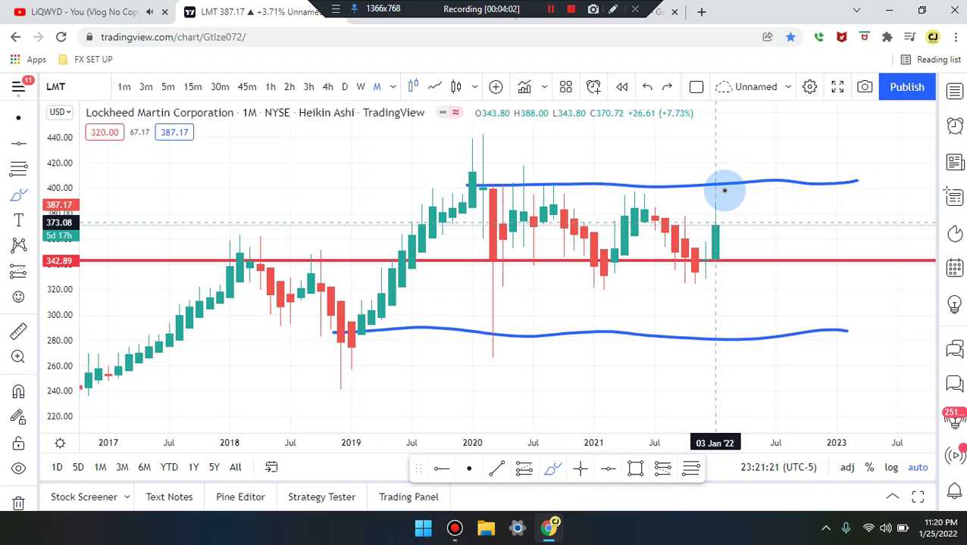
click(793, 187)
drag(496, 195, 806, 184)
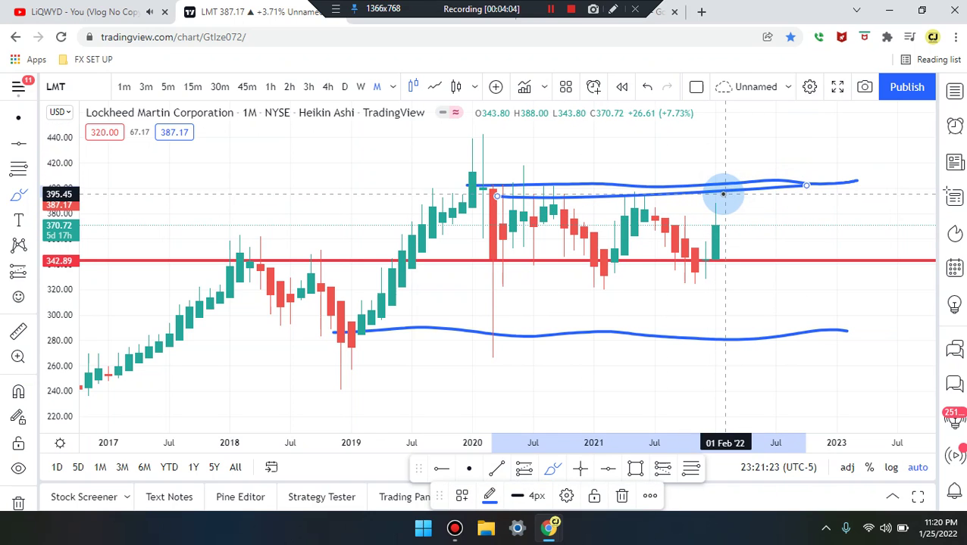
drag(718, 216, 862, 356)
key(ctrl+z)
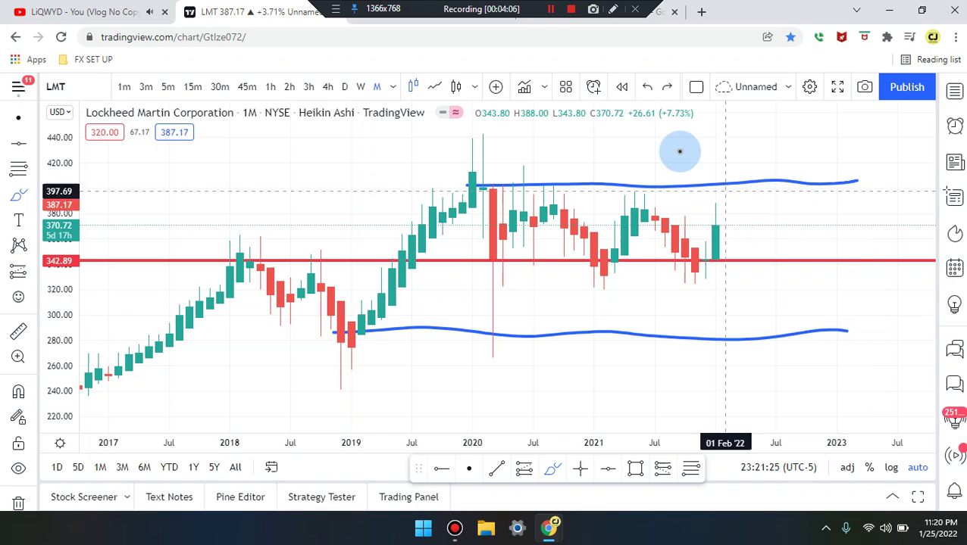
click(362, 88)
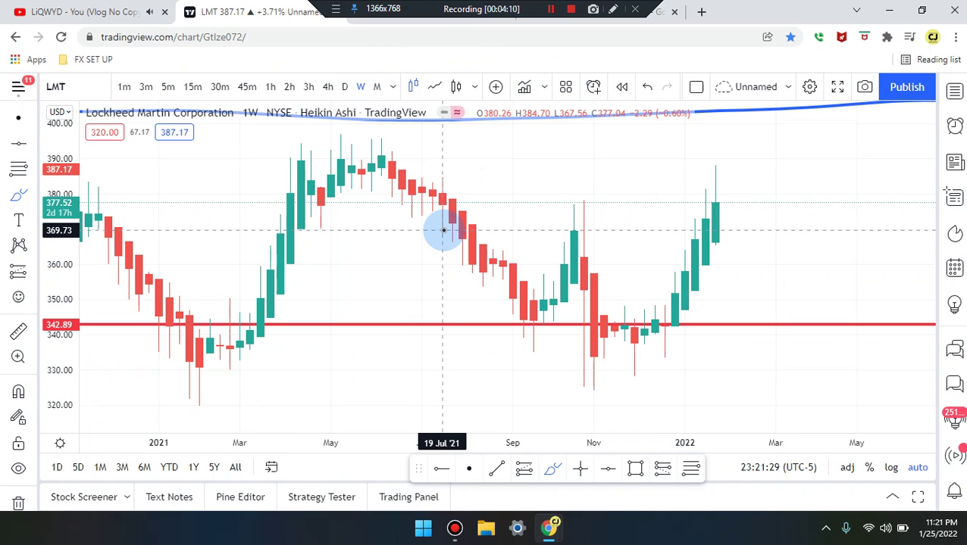
Brush trial loops around the recent and Feb–Mar 2021 candles, then undo them
drag(492, 206, 615, 141)
mouse_move(784, 237)
mouse_down()
mouse_move(595, 390)
mouse_move(449, 336)
mouse_move(502, 174)
mouse_up()
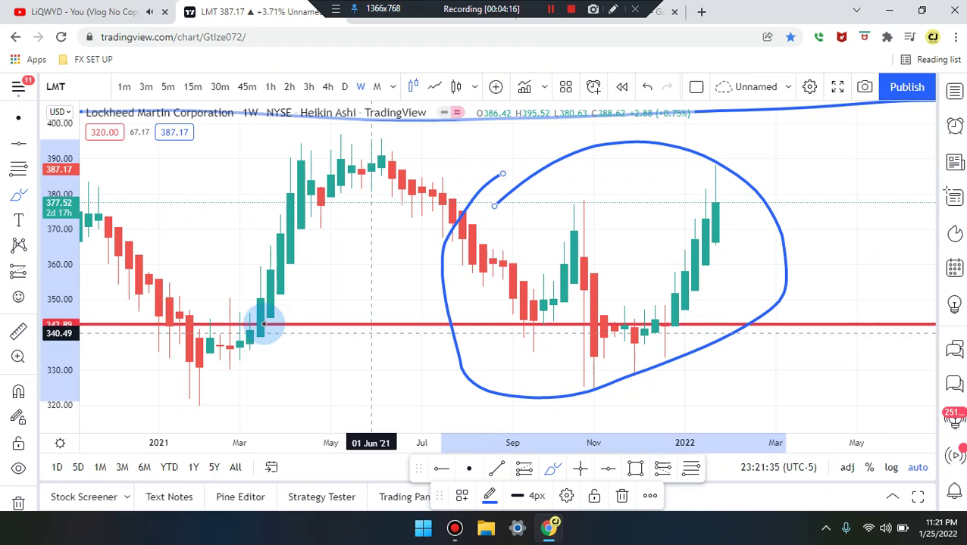
mouse_move(199, 307)
mouse_down()
mouse_move(205, 397)
mouse_move(220, 293)
mouse_up()
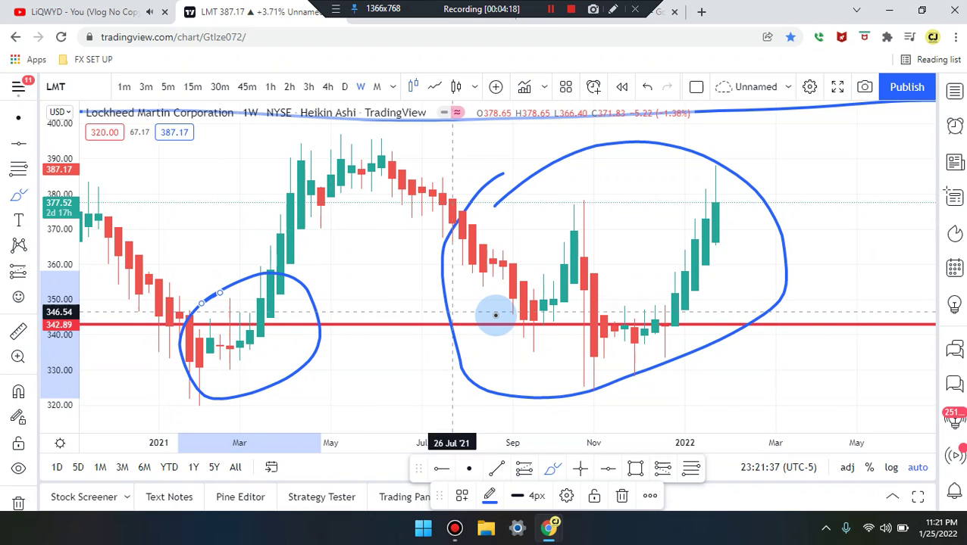
key(ctrl+z)
key(ctrl+z)
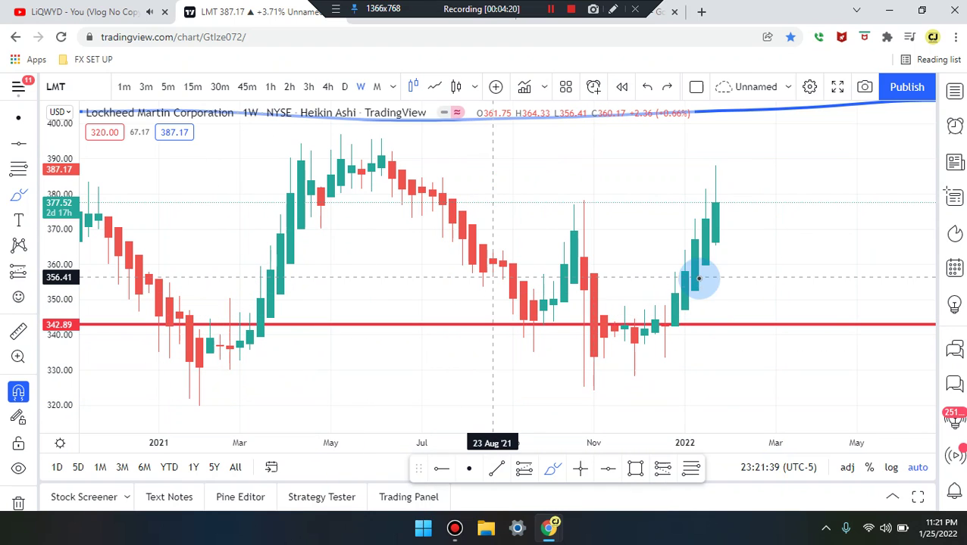
Draw a short blue line at the January 2022 high near 388, extending toward April 2022
scroll(727, 231, right, 5)
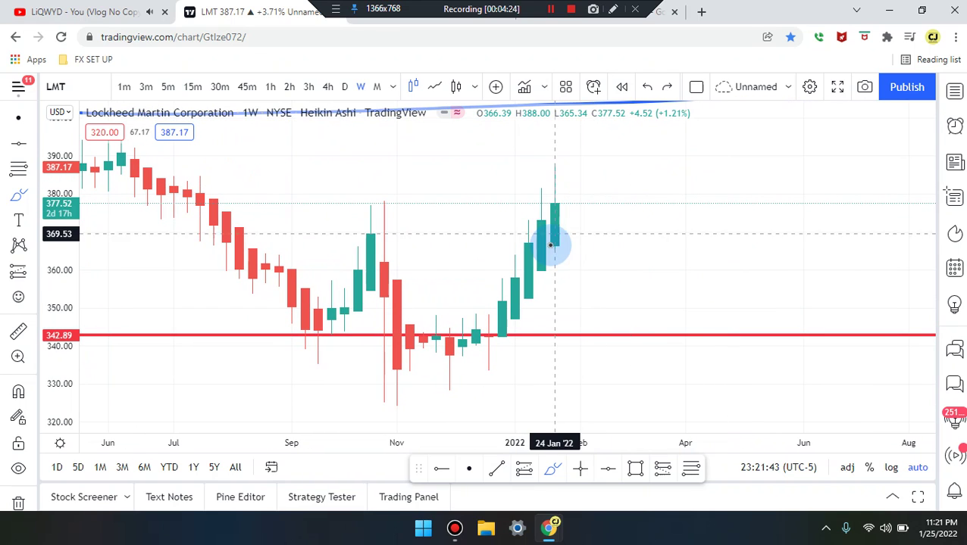
drag(492, 361, 597, 213)
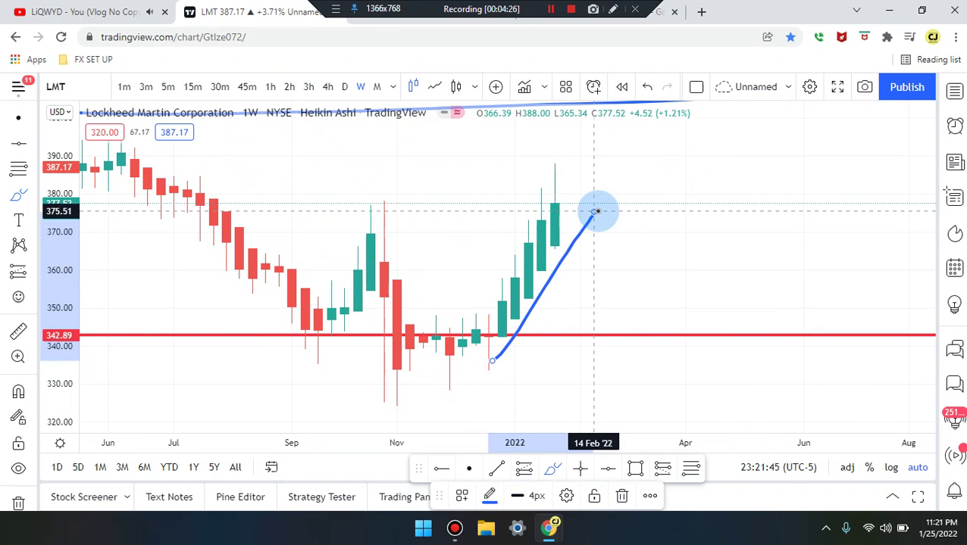
key(ctrl+z)
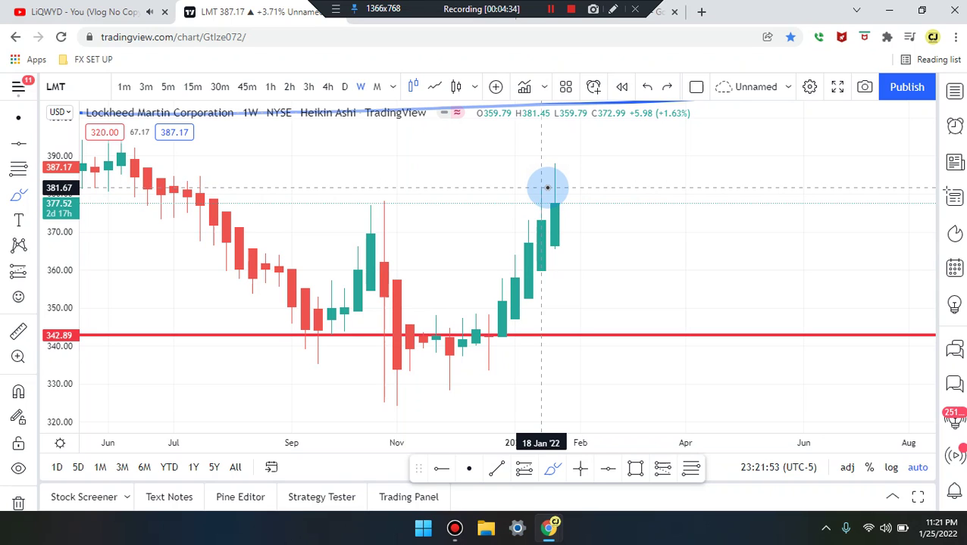
drag(515, 161, 628, 161)
key(ctrl+z)
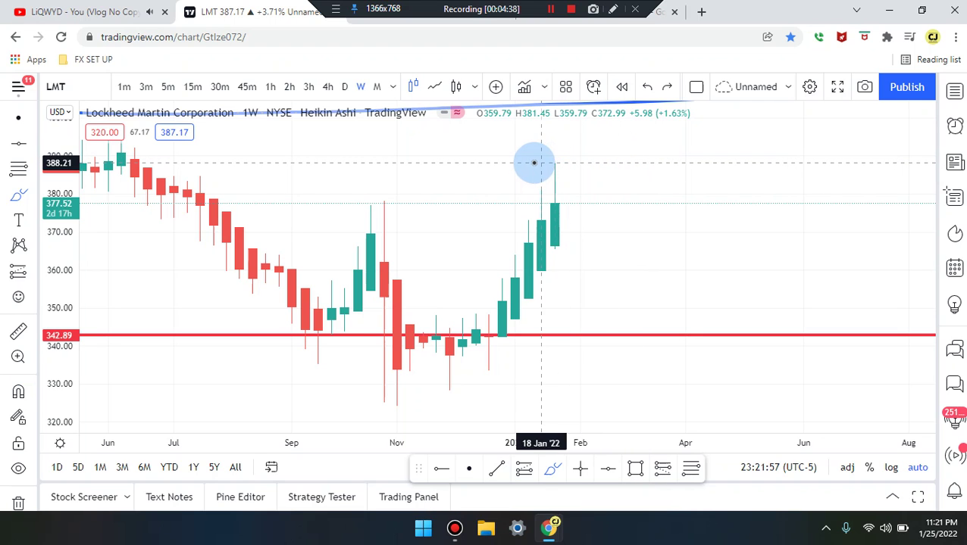
drag(529, 164, 686, 162)
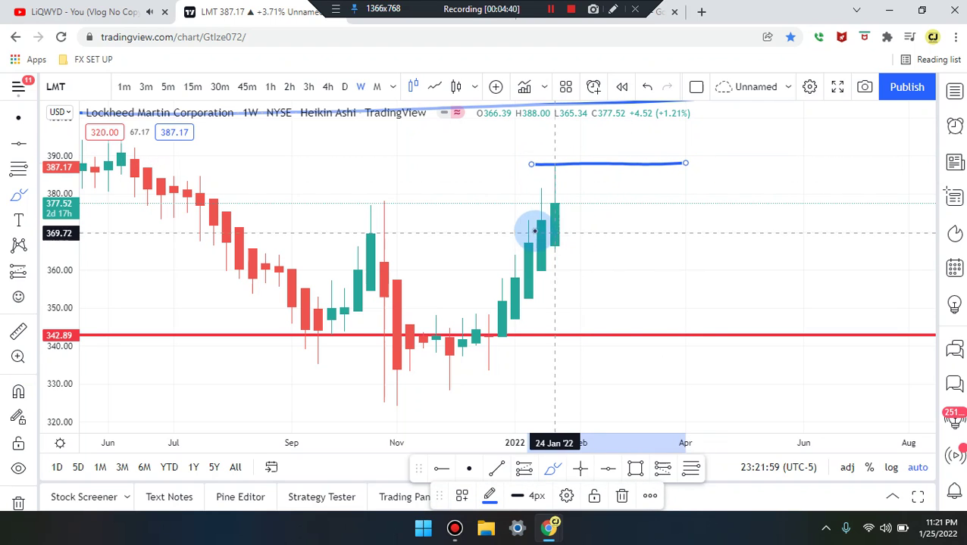
Discard test ovals and sketch a blue curve from the July highs over the November peak
mouse_move(704, 246)
mouse_down()
mouse_move(540, 234)
mouse_move(600, 212)
mouse_up()
key(ctrl+z)
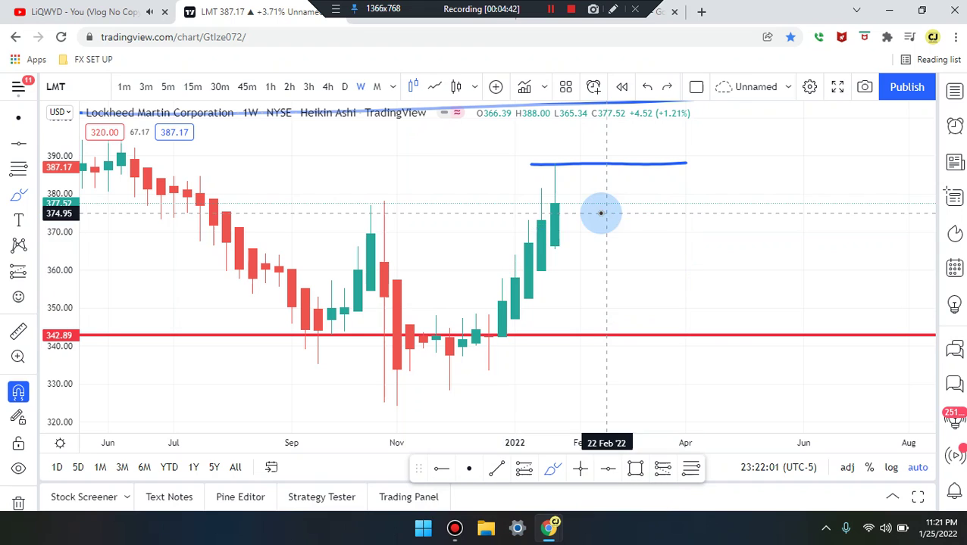
mouse_move(254, 215)
mouse_down()
mouse_move(598, 196)
mouse_move(343, 356)
mouse_move(225, 342)
mouse_up()
key(ctrl+z)
drag(214, 157, 316, 323)
mouse_move(371, 216)
mouse_down()
mouse_move(386, 200)
mouse_move(437, 338)
mouse_move(550, 203)
mouse_up()
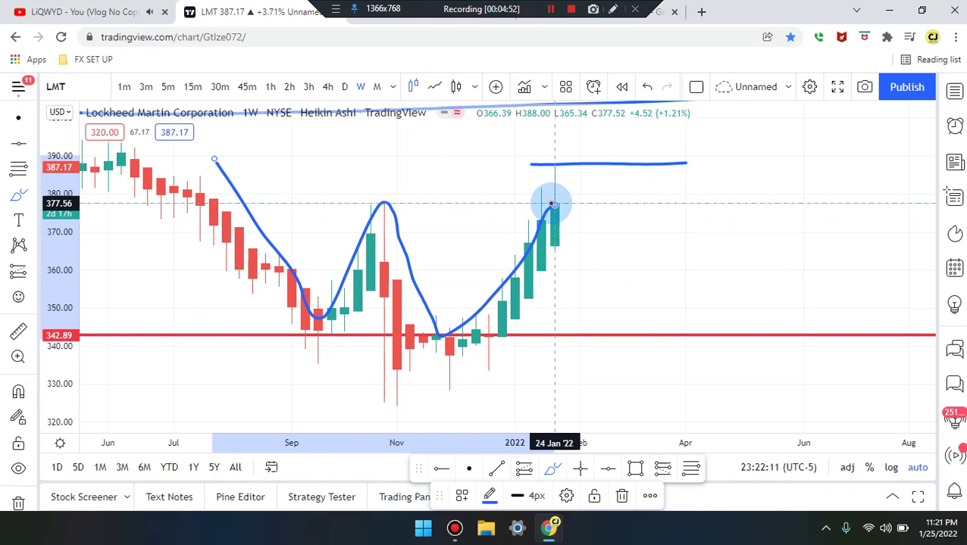
Undo circles around the latest candles and October peak, then trace the swings to January's high
drag(553, 204, 554, 203)
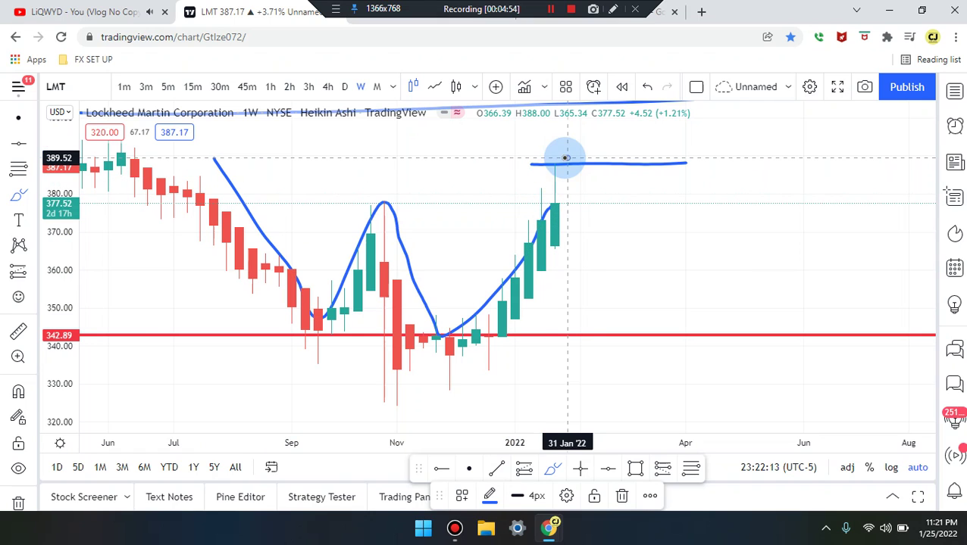
drag(567, 159, 566, 278)
drag(515, 224, 556, 175)
key(ctrl+z)
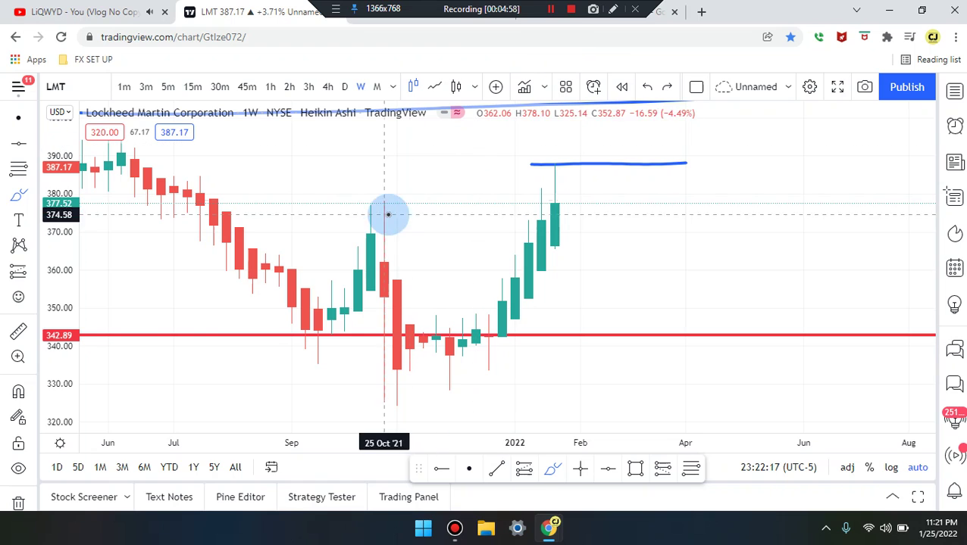
drag(292, 273, 502, 215)
mouse_move(519, 257)
mouse_down()
mouse_move(328, 397)
mouse_move(276, 302)
mouse_move(295, 203)
mouse_move(349, 233)
mouse_up()
key(ctrl+z)
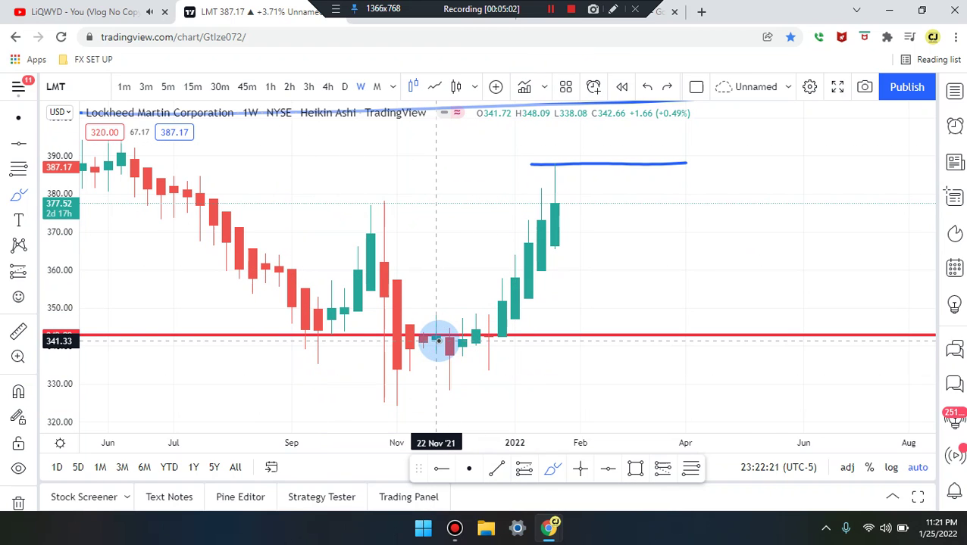
mouse_move(213, 206)
mouse_down()
mouse_move(313, 316)
mouse_move(334, 367)
mouse_move(362, 241)
mouse_move(405, 371)
mouse_move(437, 322)
mouse_move(457, 362)
mouse_move(476, 320)
mouse_move(497, 364)
mouse_move(580, 177)
mouse_up()
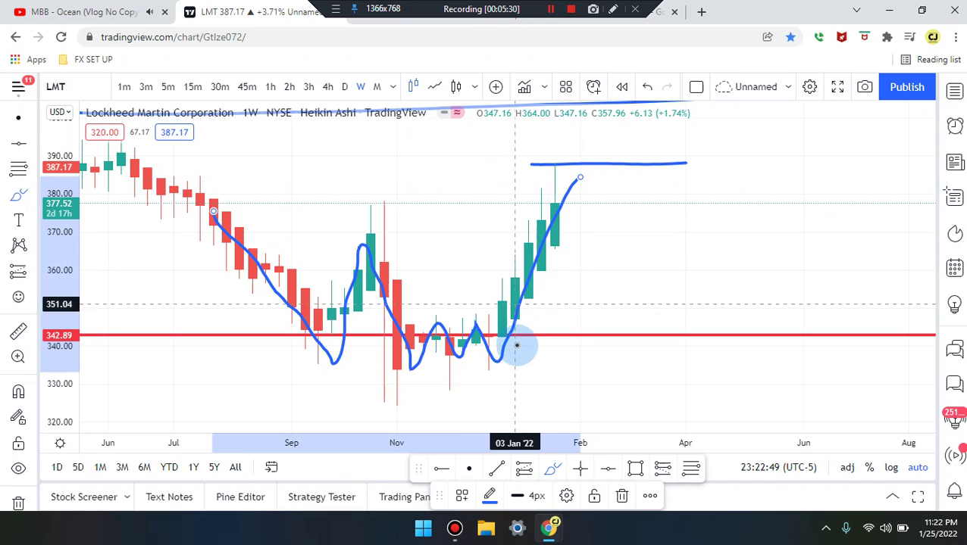
Brush a horizontal line and a drop projection from the January peak, then undo them
drag(452, 256, 658, 256)
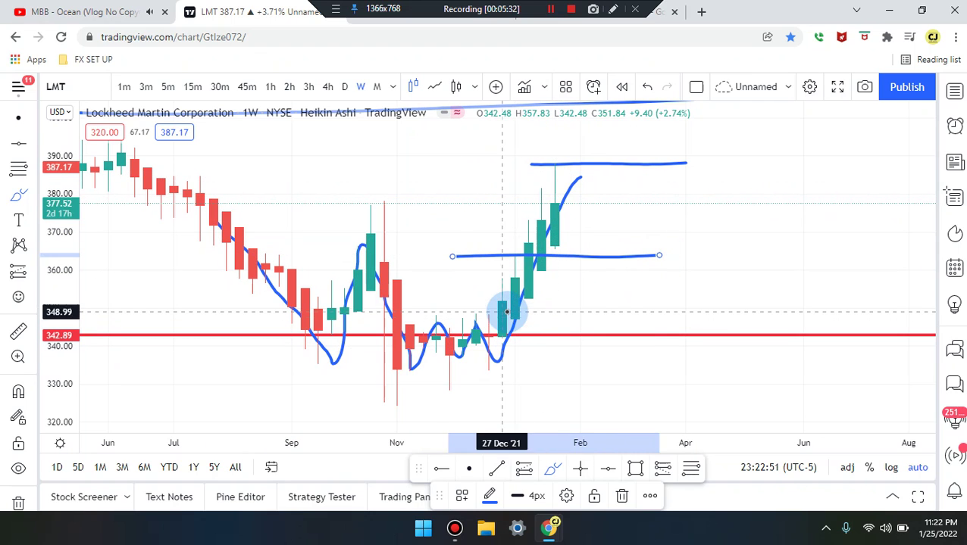
drag(570, 157, 605, 269)
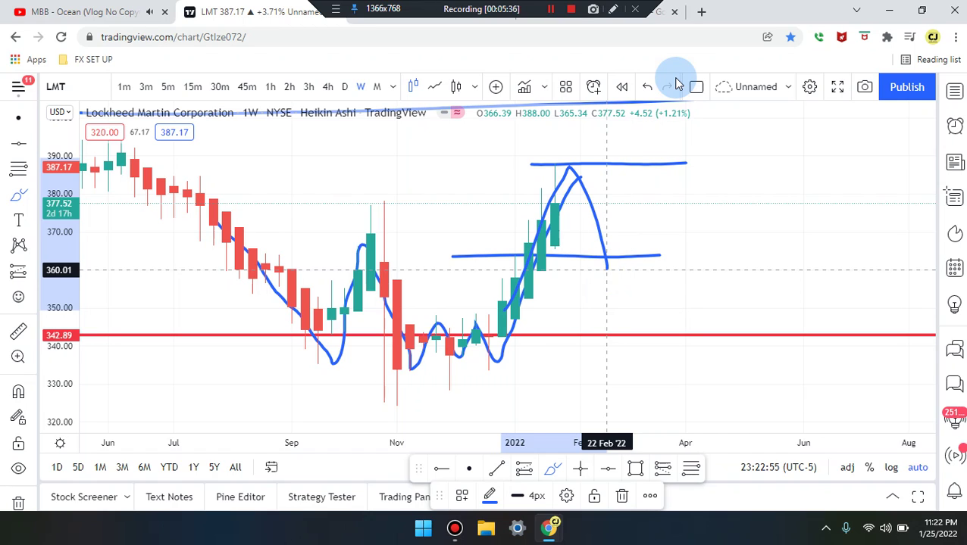
drag(606, 268, 671, 102)
key(ctrl+z)
key(ctrl+z)
key(ctrl+z)
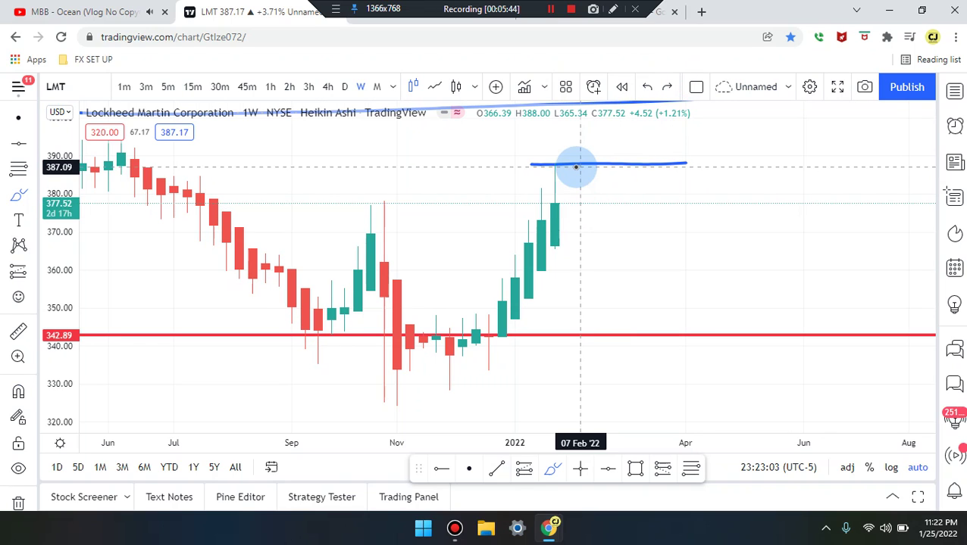
Redraw the blue line across the latest weekly high near 387 and try lower strokes near 366
scroll(557, 234, down, 3)
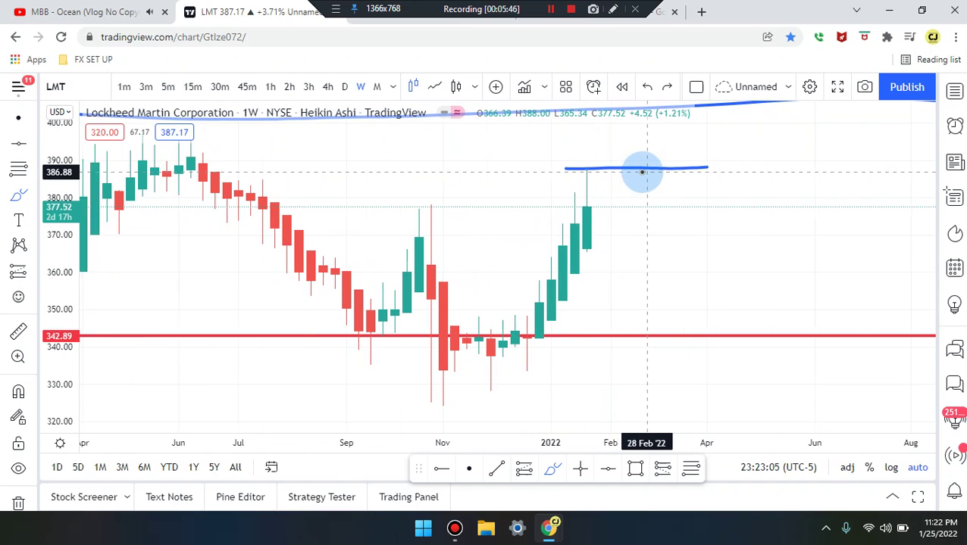
scroll(603, 224, up, 1)
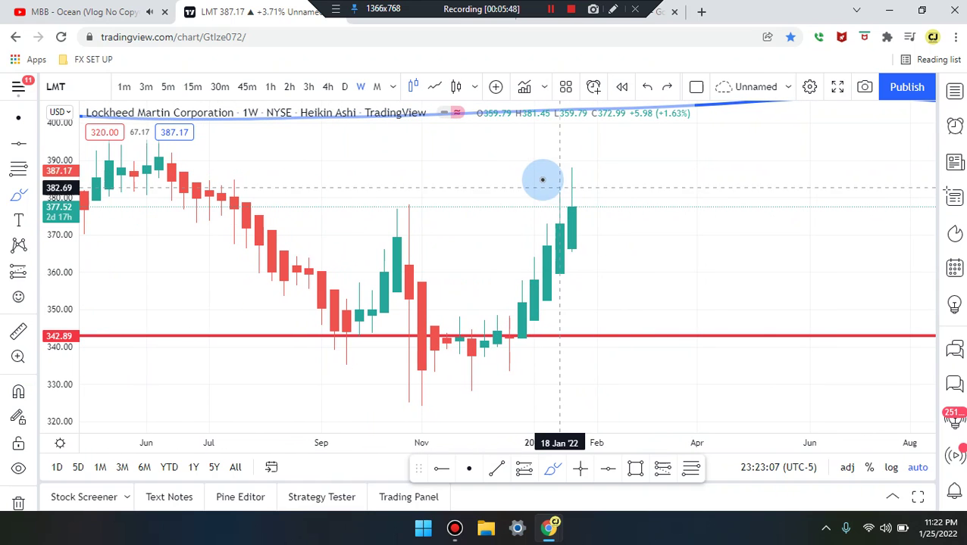
drag(523, 166, 661, 167)
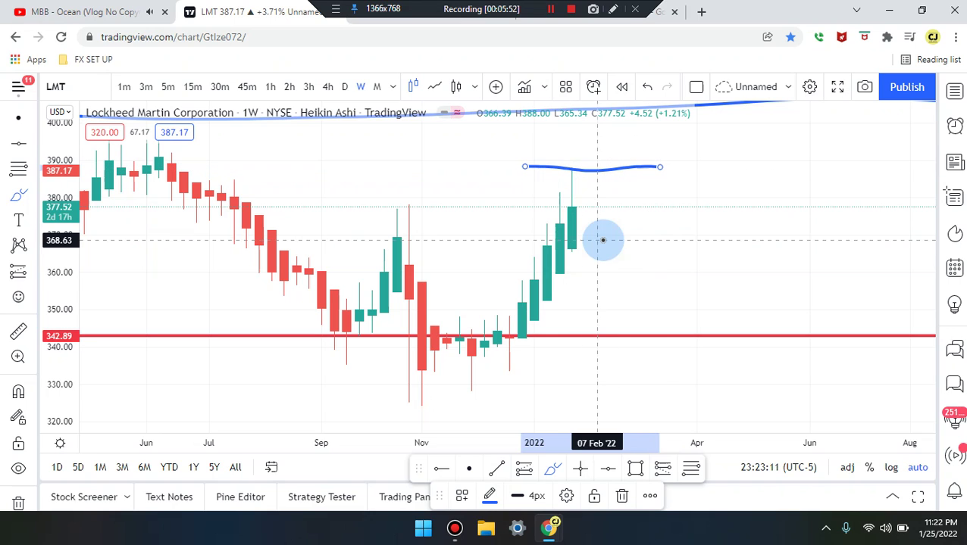
drag(561, 243, 618, 239)
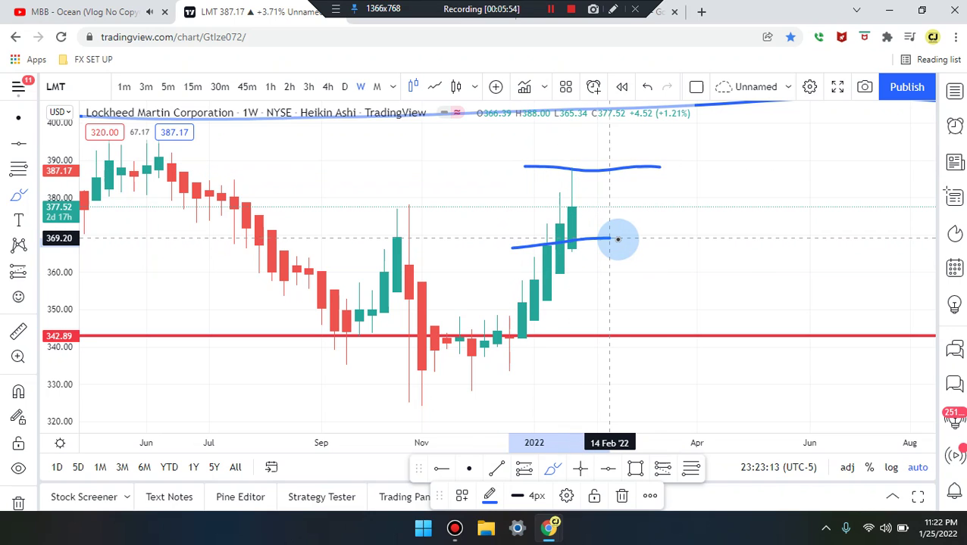
key(ctrl+z)
drag(535, 250, 671, 250)
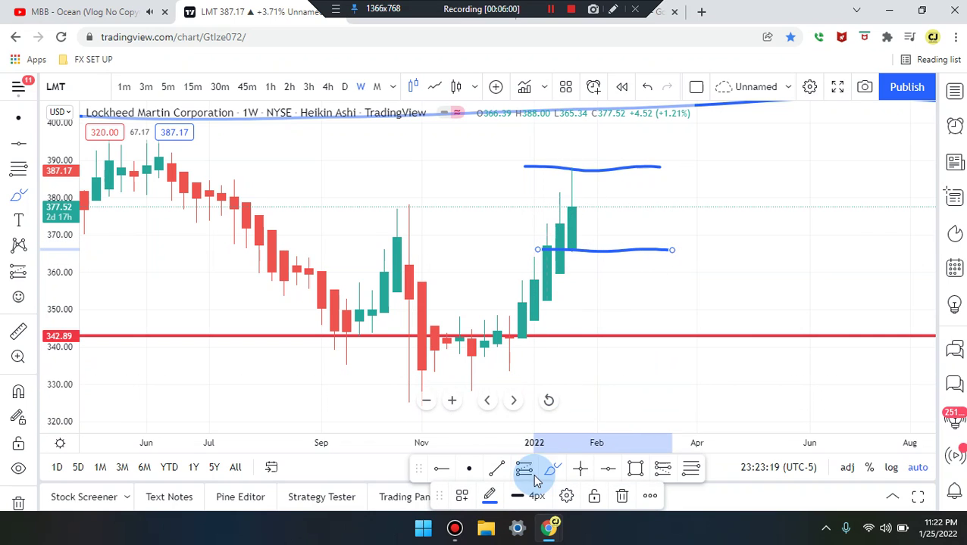
click(648, 89)
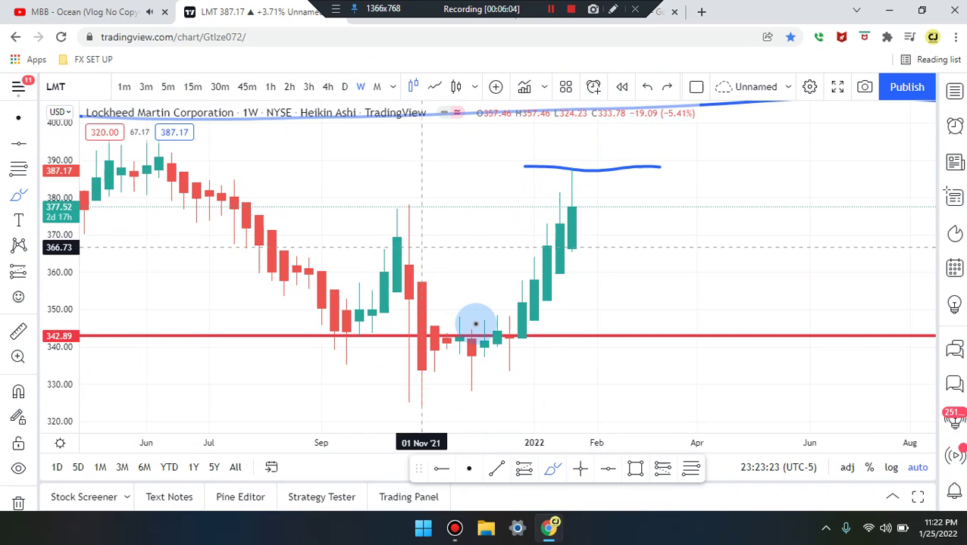
Recolour the blue freehand line at the weekly high to yellow
click(470, 471)
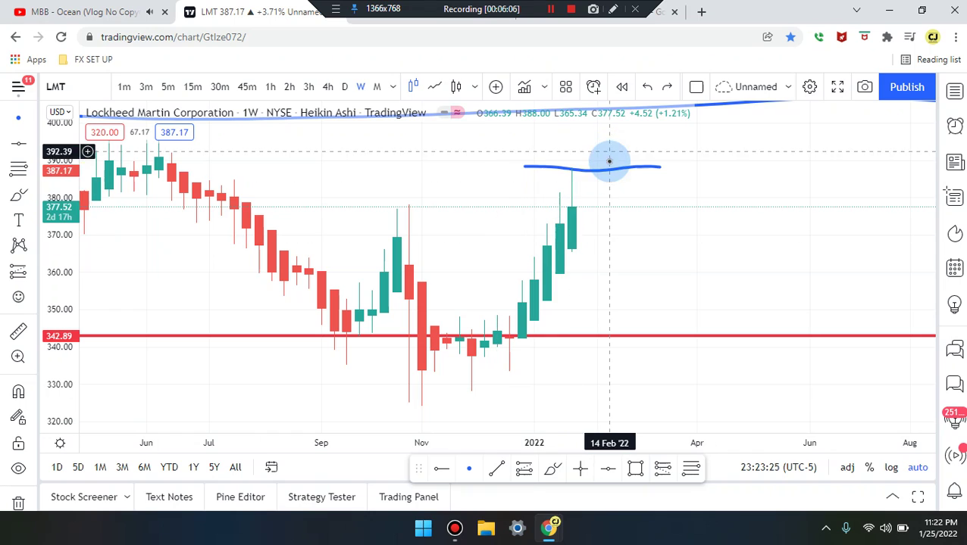
click(612, 173)
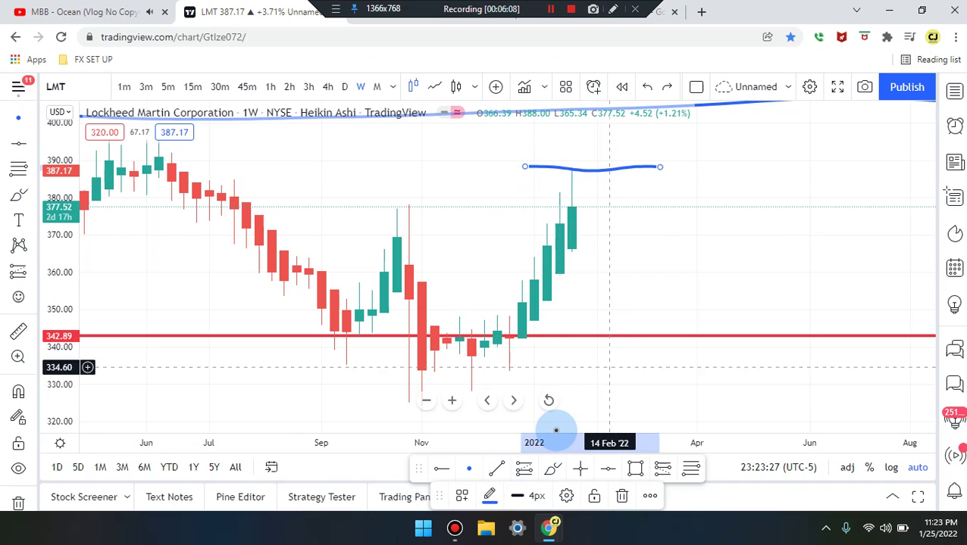
click(488, 493)
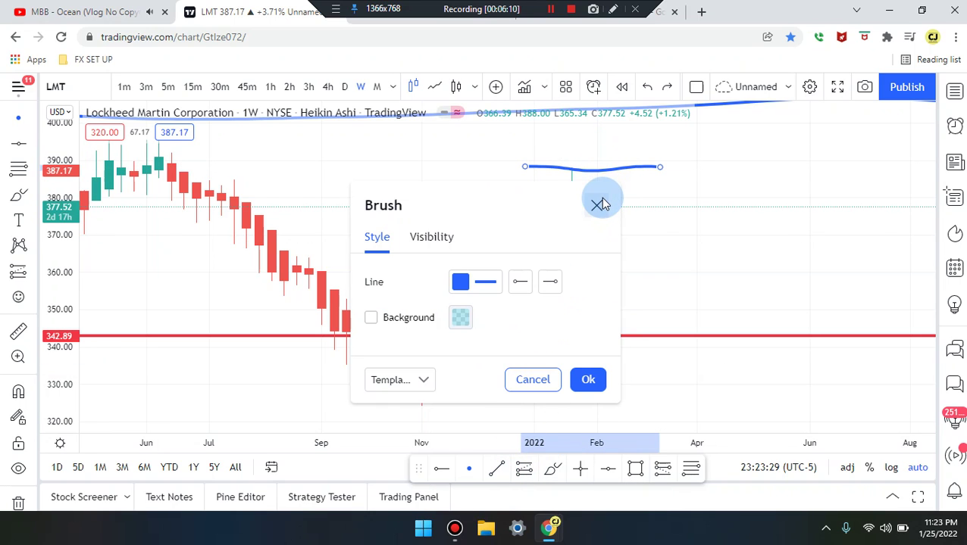
key(Escape)
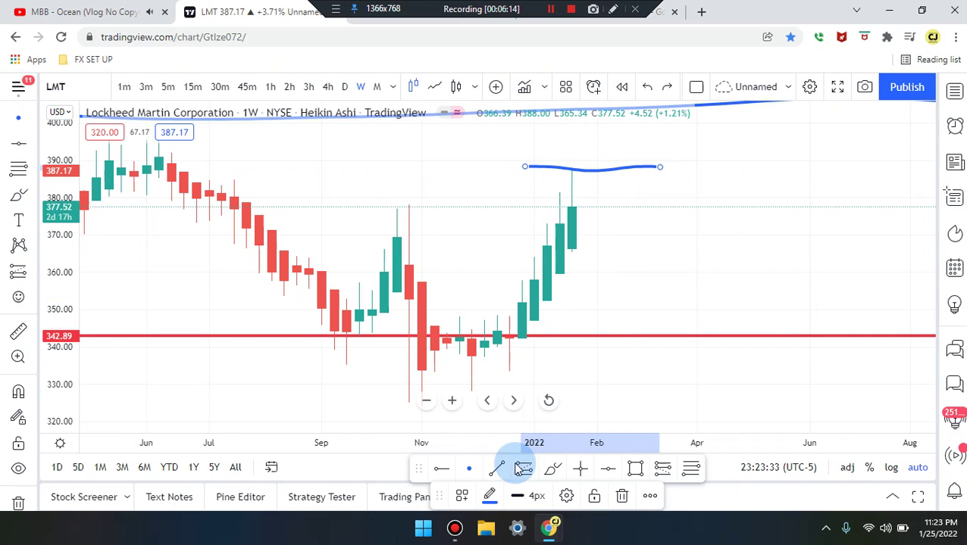
click(490, 498)
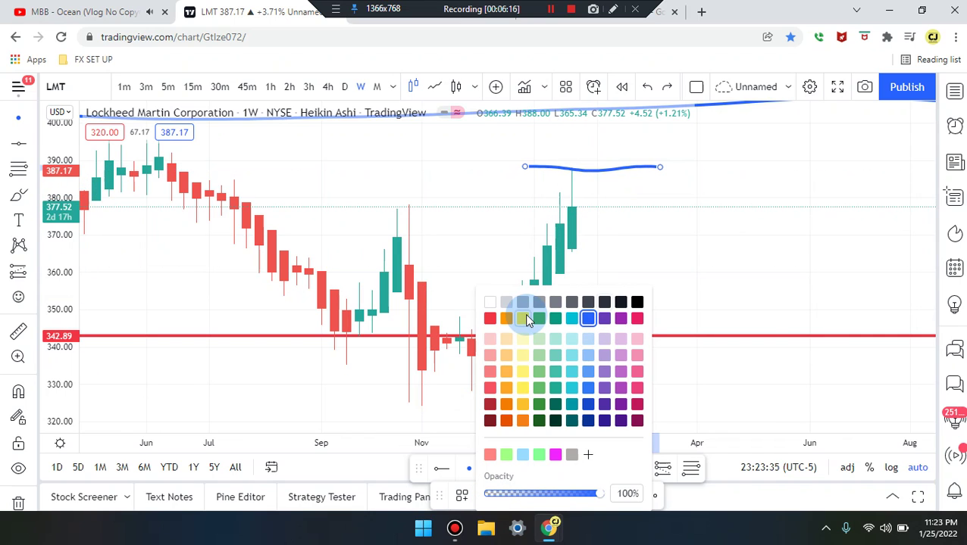
click(523, 318)
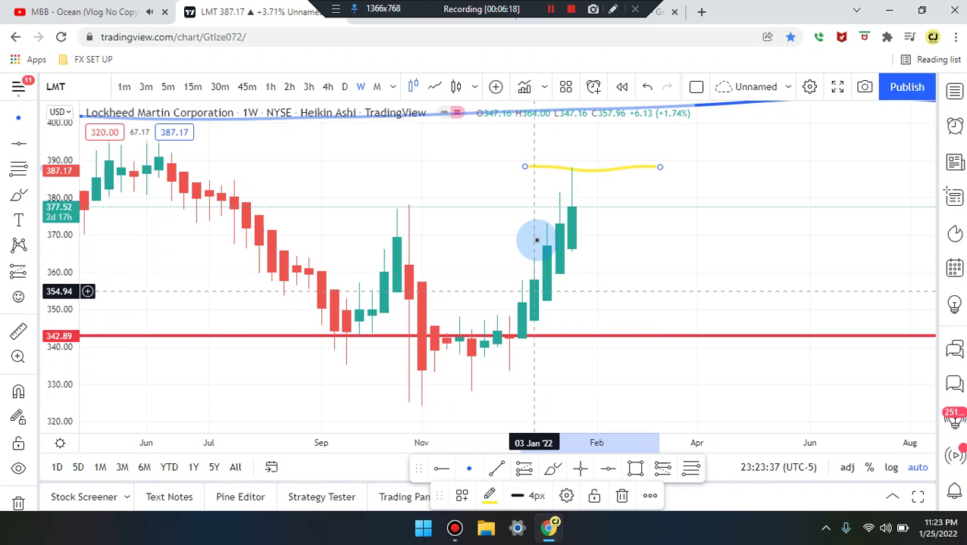
Draw a second yellow brush line near 366 and switch the chart to daily candles
click(552, 470)
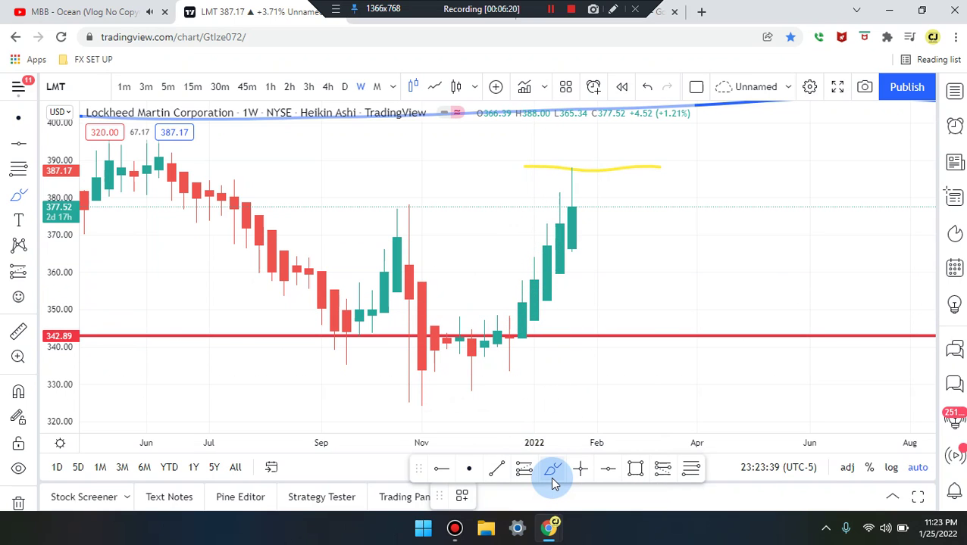
drag(501, 246, 672, 253)
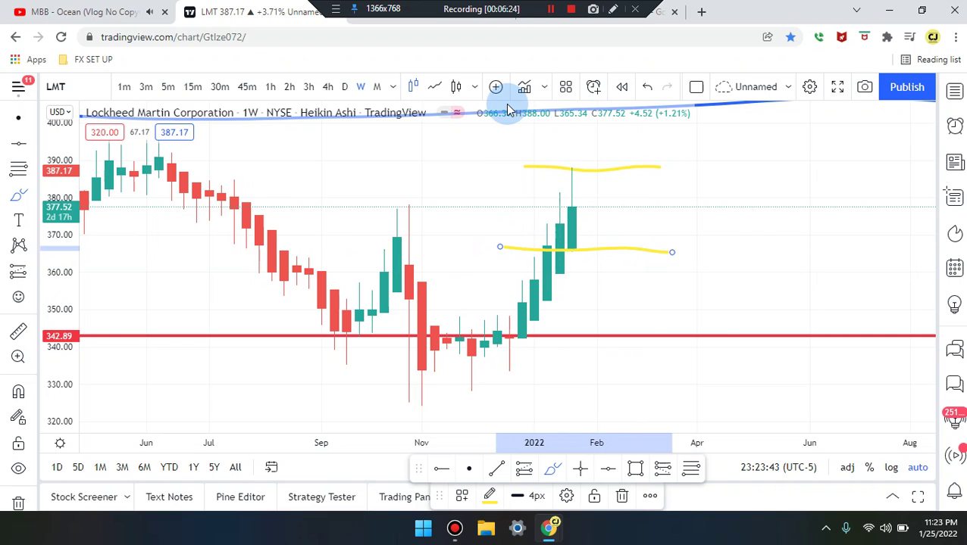
click(345, 87)
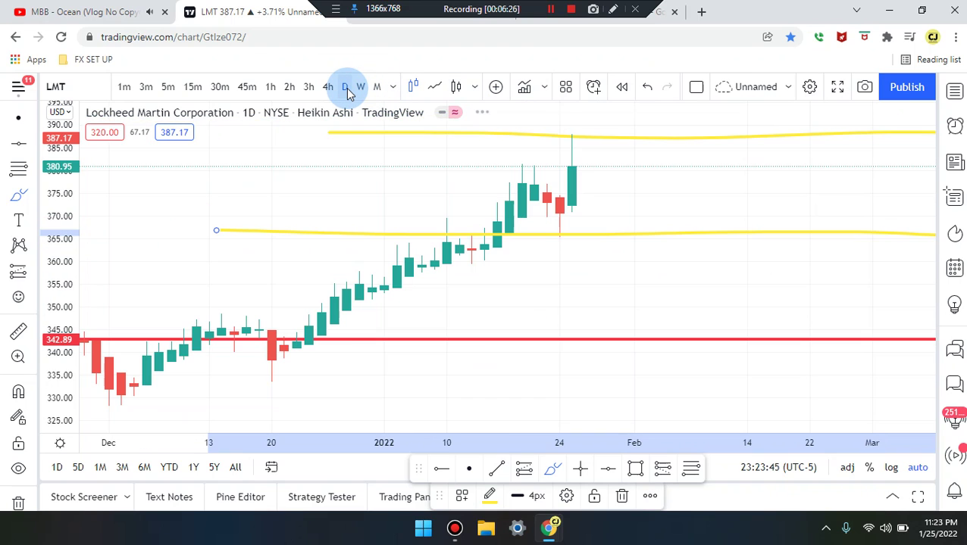
On daily candles, discard a trial yellow loop and set the brush colour to blue
click(515, 301)
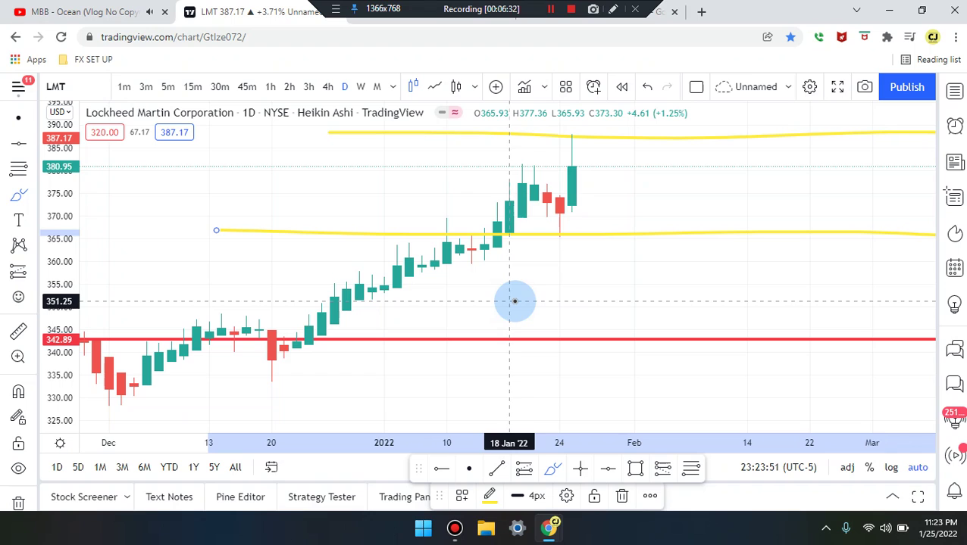
mouse_move(491, 161)
mouse_down()
mouse_move(570, 244)
mouse_move(484, 167)
mouse_up()
key(ctrl+z)
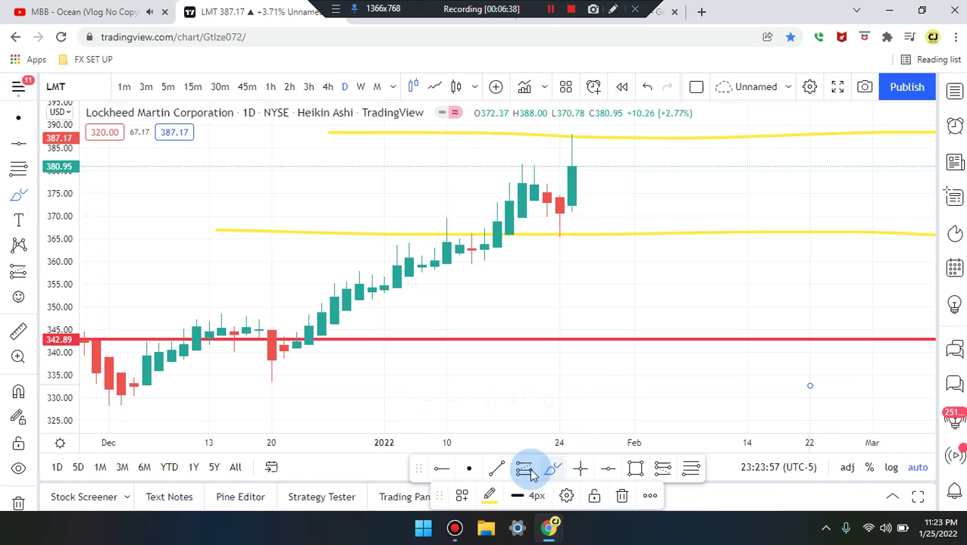
click(490, 494)
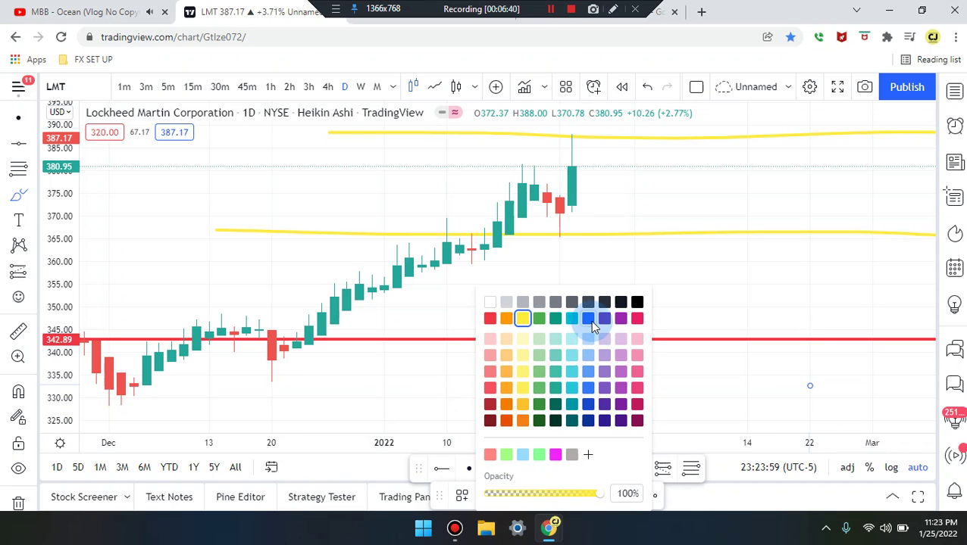
click(588, 318)
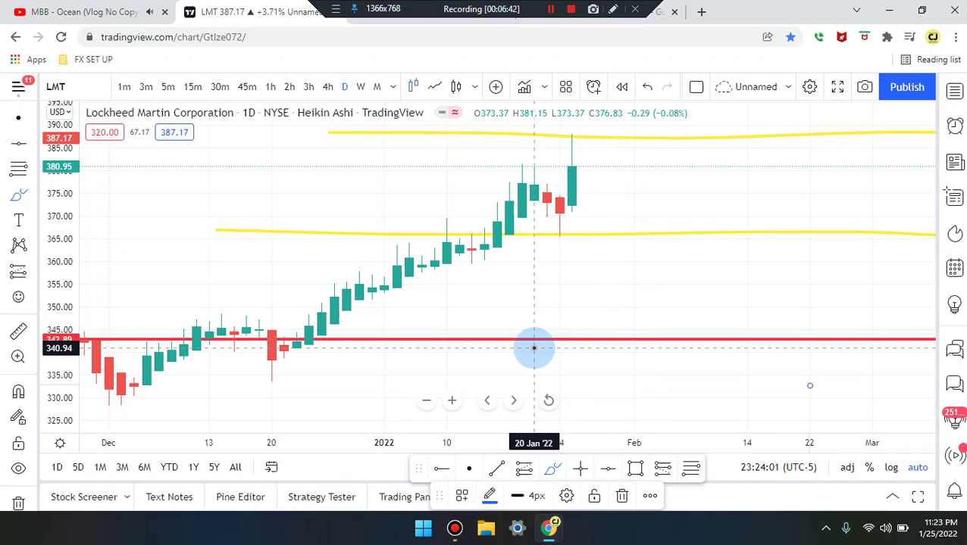
Try blue loops around the November–December base and mid-November candles, undoing each
scroll(533, 345, down, 4)
scroll(364, 341, down, 3)
mouse_move(309, 318)
mouse_down()
mouse_move(587, 302)
mouse_move(578, 409)
mouse_up()
mouse_move(486, 437)
mouse_down()
mouse_move(334, 404)
mouse_move(346, 266)
mouse_up()
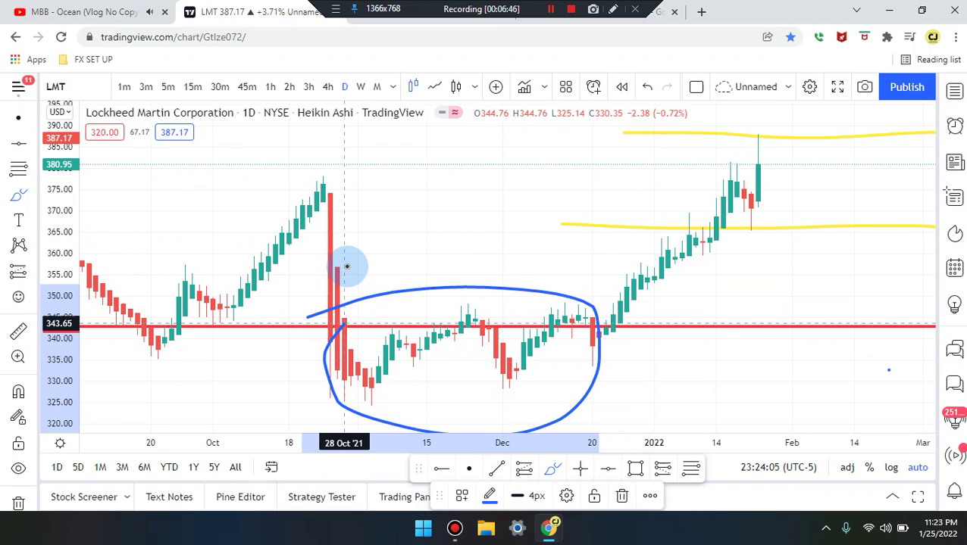
key(ctrl+z)
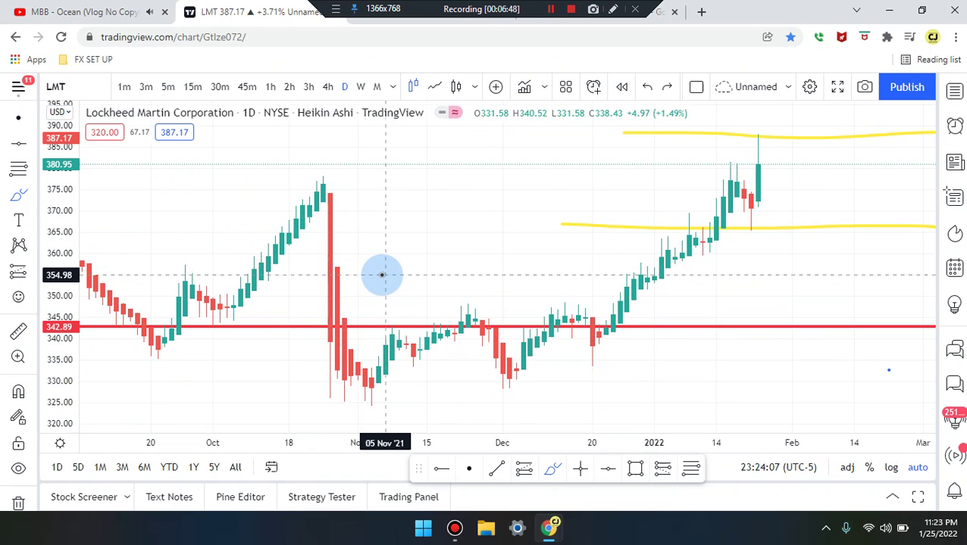
drag(409, 339, 449, 333)
drag(440, 366, 405, 341)
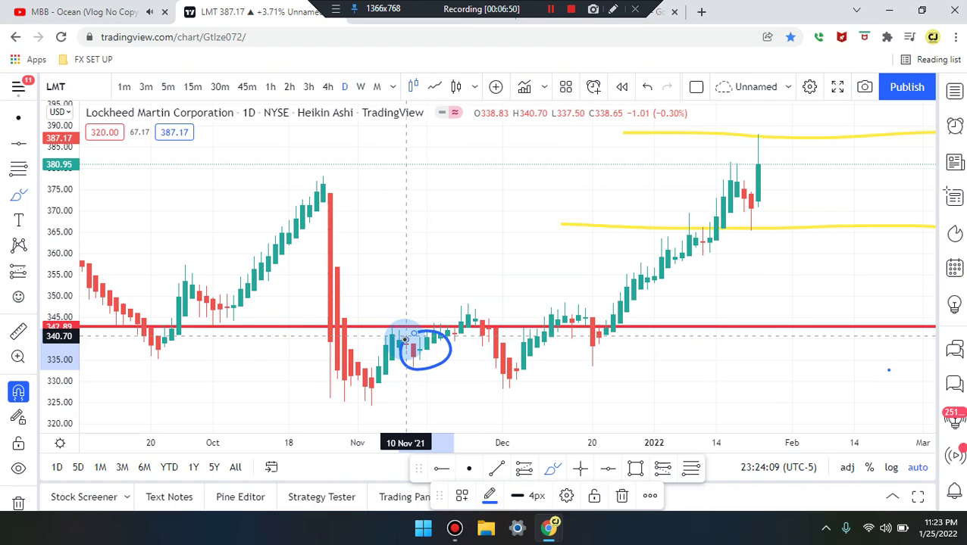
key(ctrl+z)
Sketch the rally from 20–21 Dec and circle recent candles in blue, undoing each attempt
scroll(529, 363, right, 3)
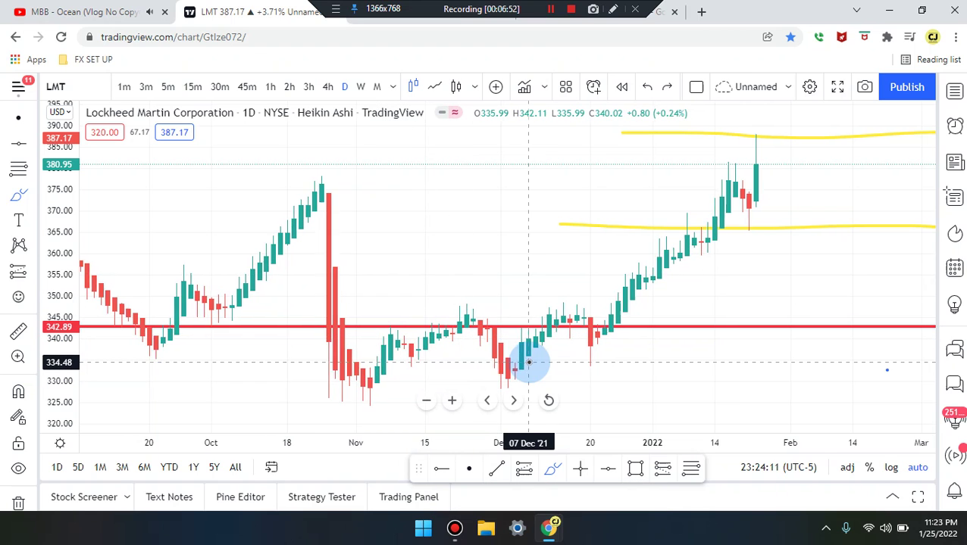
scroll(529, 363, right, 7)
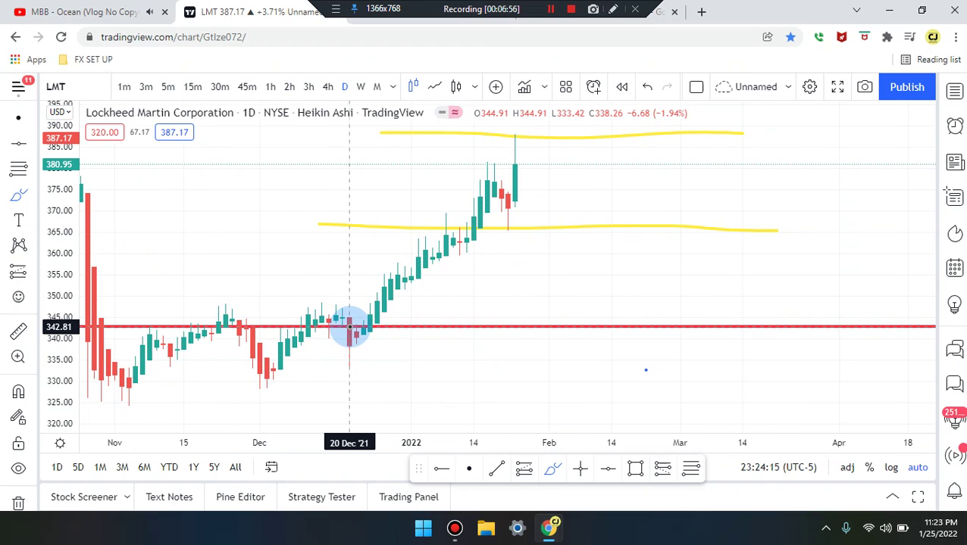
mouse_move(349, 328)
mouse_down()
mouse_move(390, 254)
mouse_move(408, 274)
mouse_move(443, 255)
mouse_move(494, 157)
mouse_move(511, 203)
mouse_up()
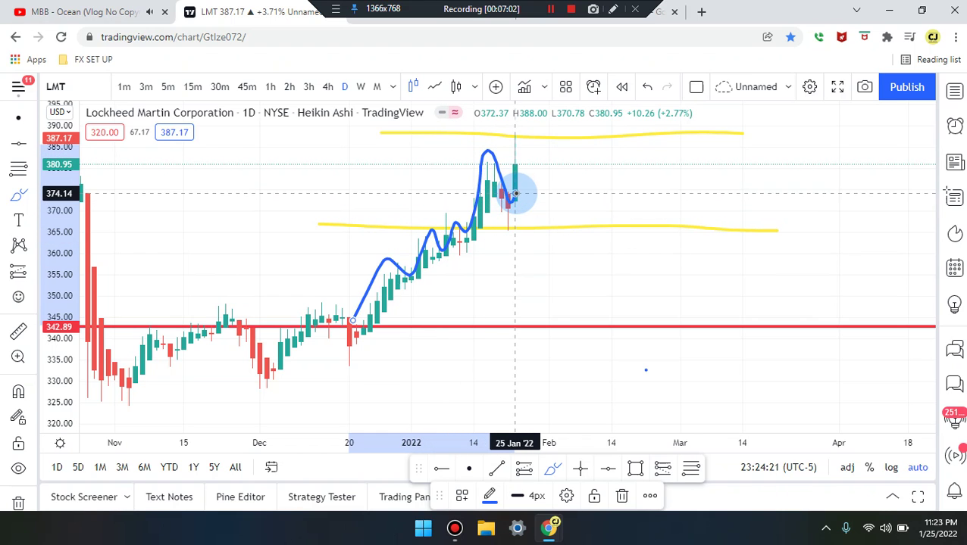
key(ctrl+z)
mouse_move(355, 335)
mouse_down()
mouse_move(416, 252)
mouse_move(419, 261)
mouse_move(457, 242)
mouse_move(493, 157)
mouse_move(507, 201)
mouse_up()
key(ctrl+z)
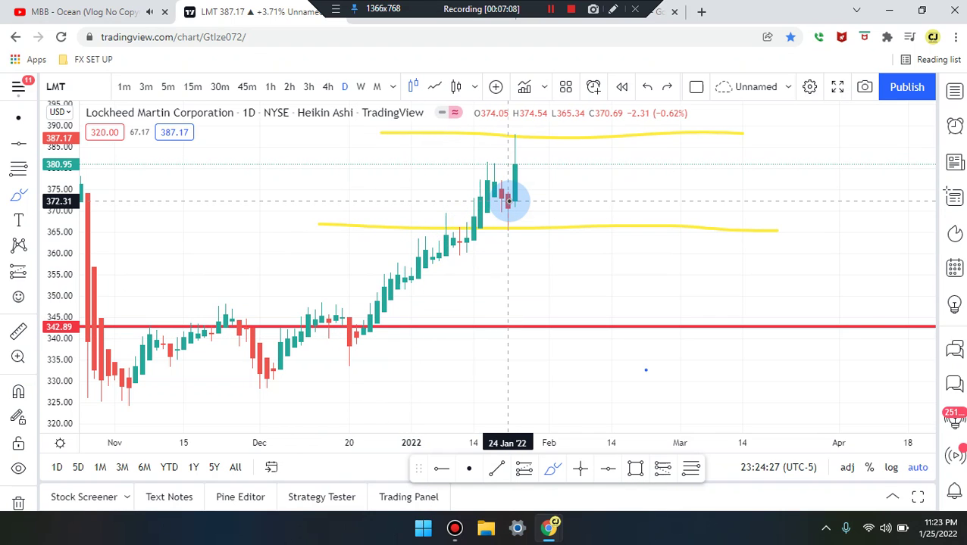
mouse_move(493, 141)
mouse_down()
mouse_move(584, 147)
mouse_move(488, 147)
mouse_move(475, 159)
mouse_up()
key(ctrl+z)
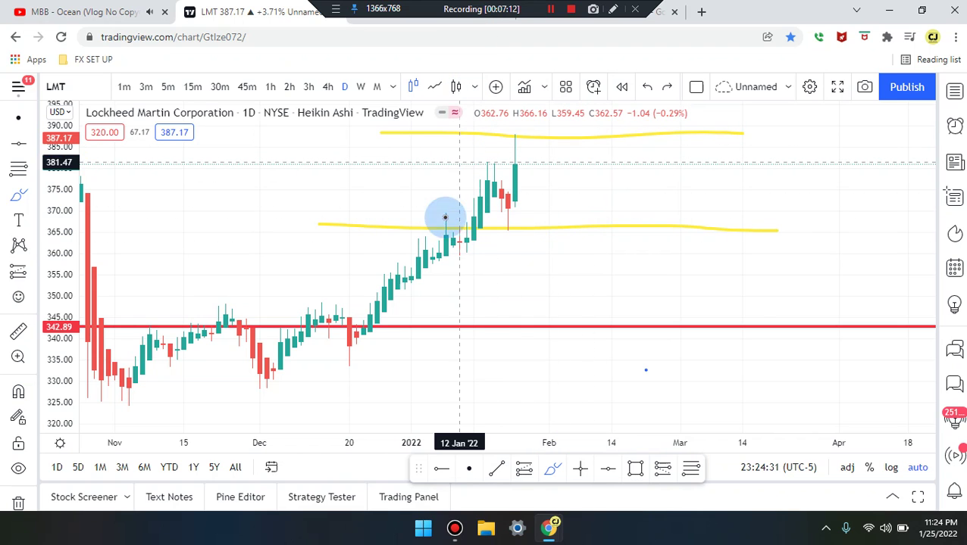
scroll(445, 231, right, 5)
scroll(416, 214, left, 5)
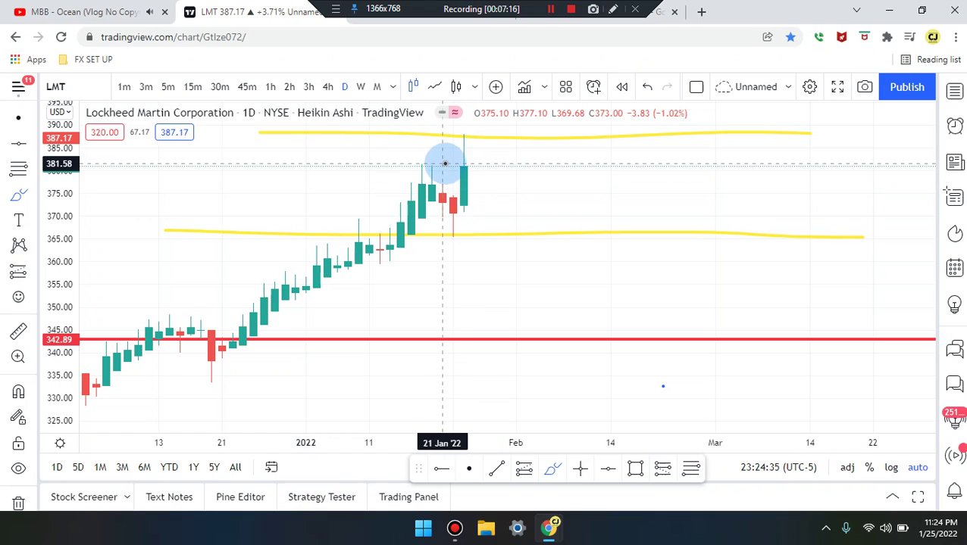
click(334, 85)
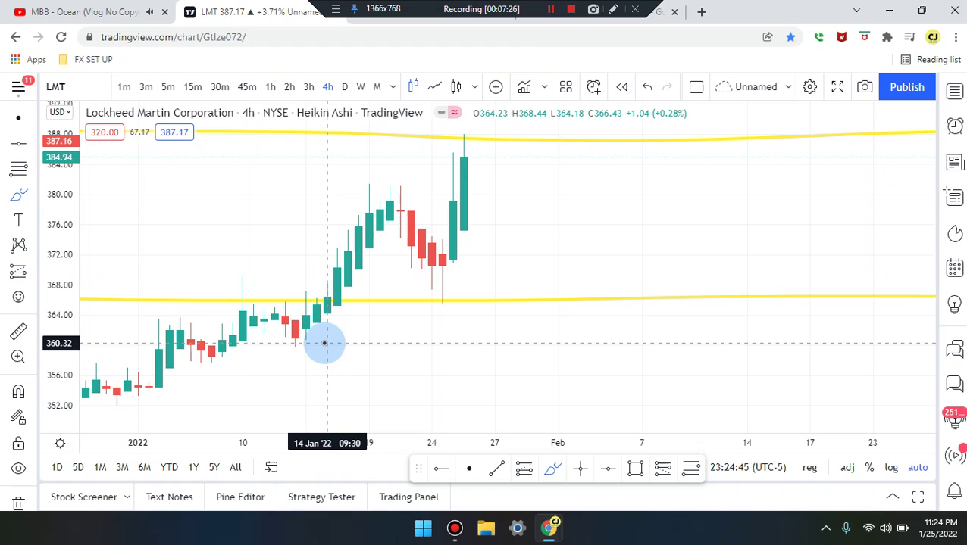
mouse_move(324, 343)
mouse_down()
mouse_move(381, 168)
mouse_move(421, 265)
mouse_move(413, 258)
mouse_move(432, 209)
mouse_up()
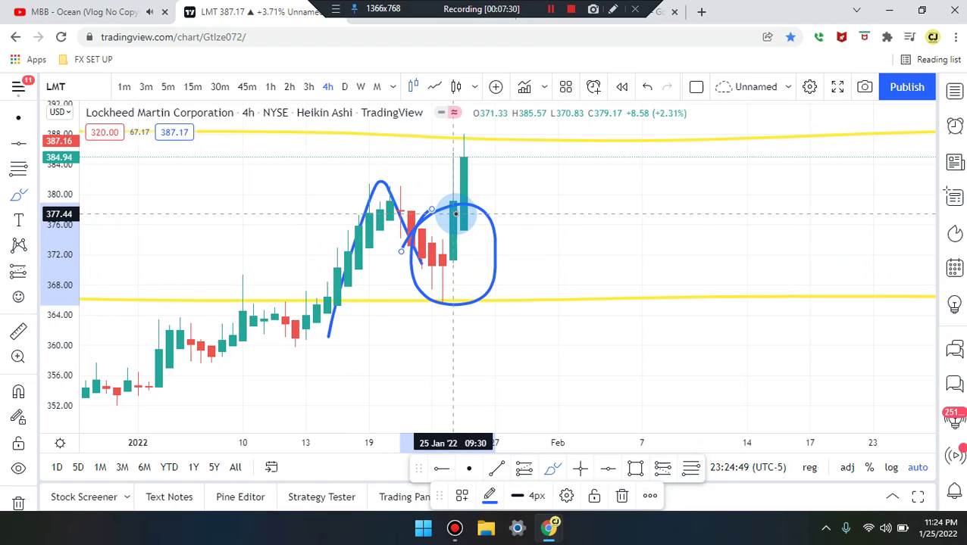
key(ctrl+z)
key(ctrl+z)
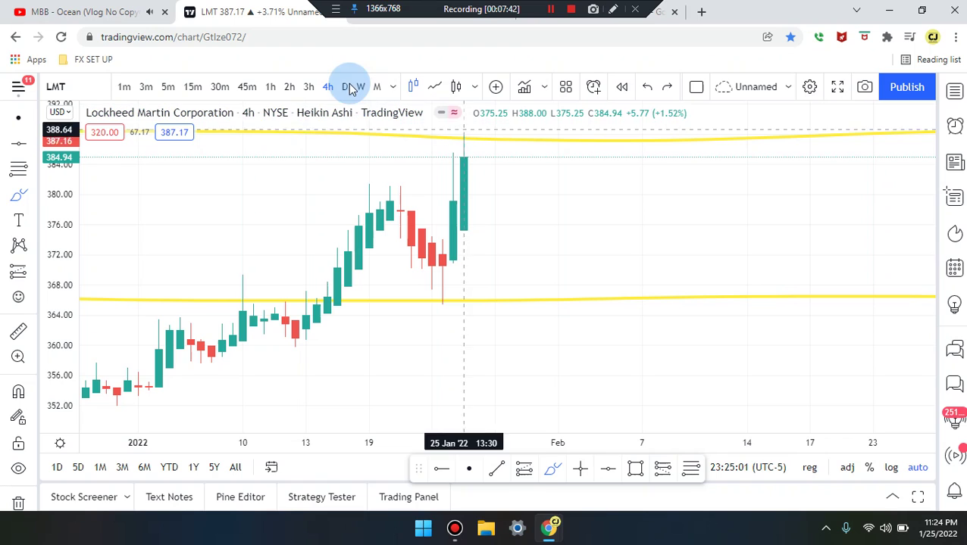
click(308, 88)
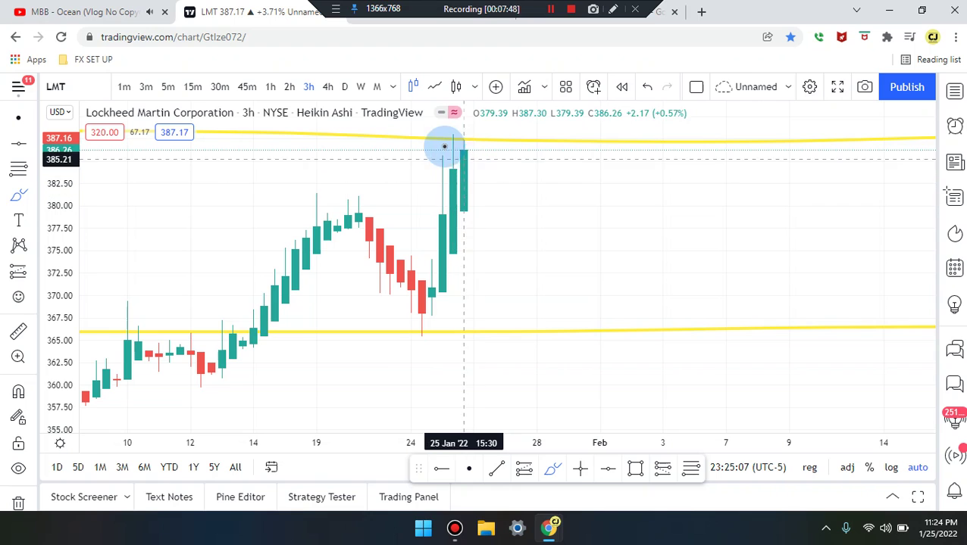
drag(425, 142, 535, 144)
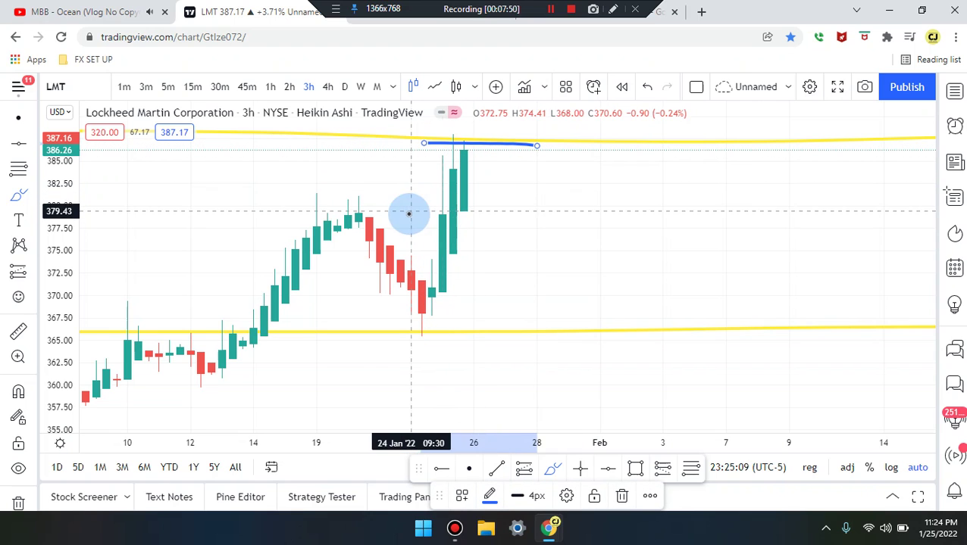
drag(417, 213, 559, 206)
key(ctrl+z)
key(ctrl+z)
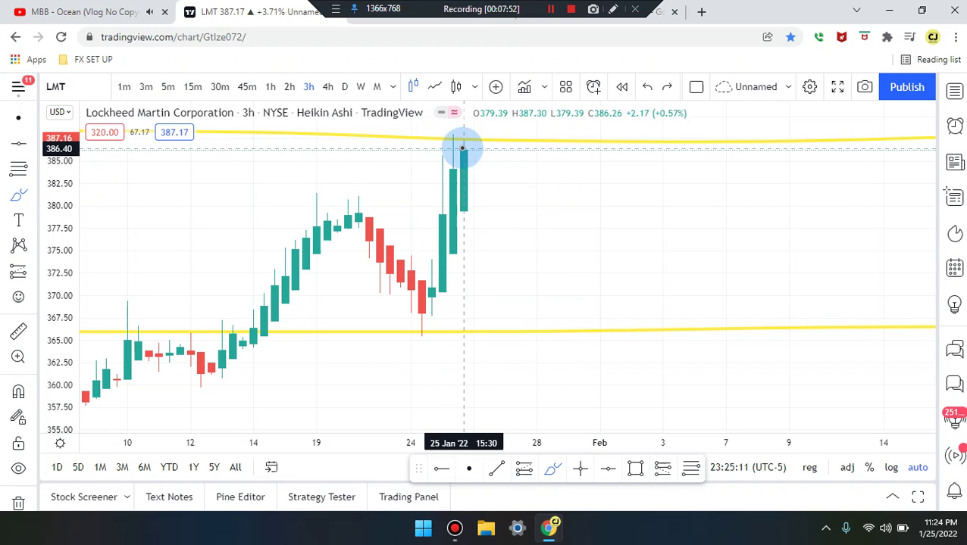
Step through 2h, 1h, 45m and 30m candles, then sketch and undo a blue pattern
click(288, 87)
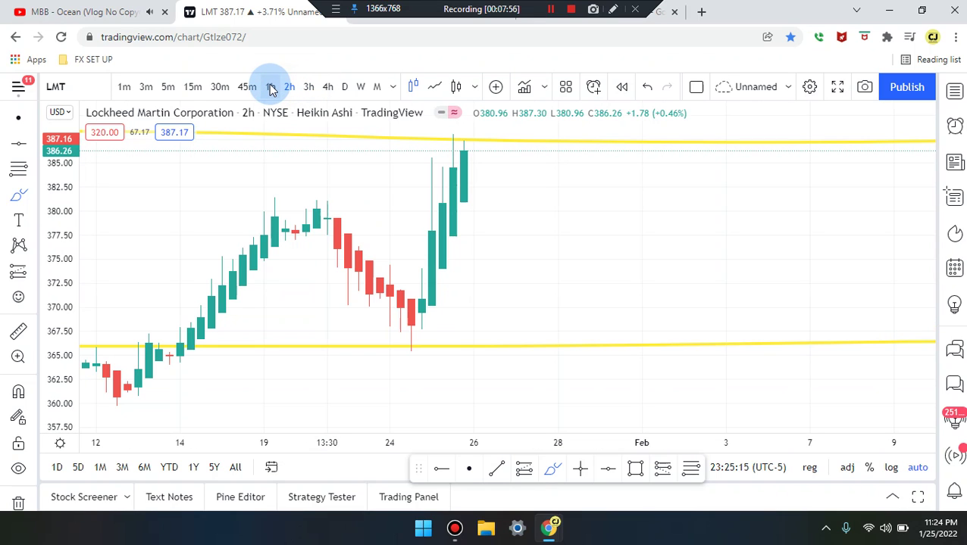
click(271, 87)
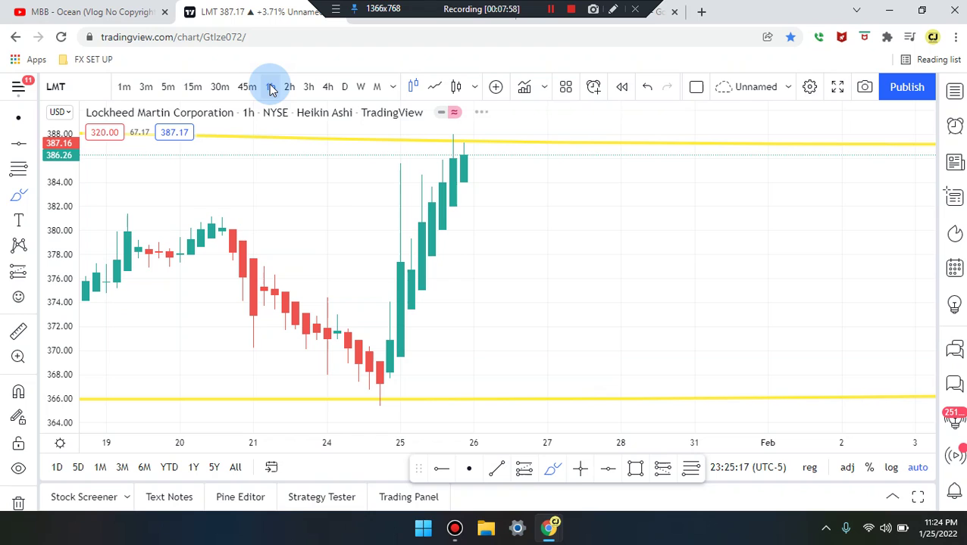
click(252, 88)
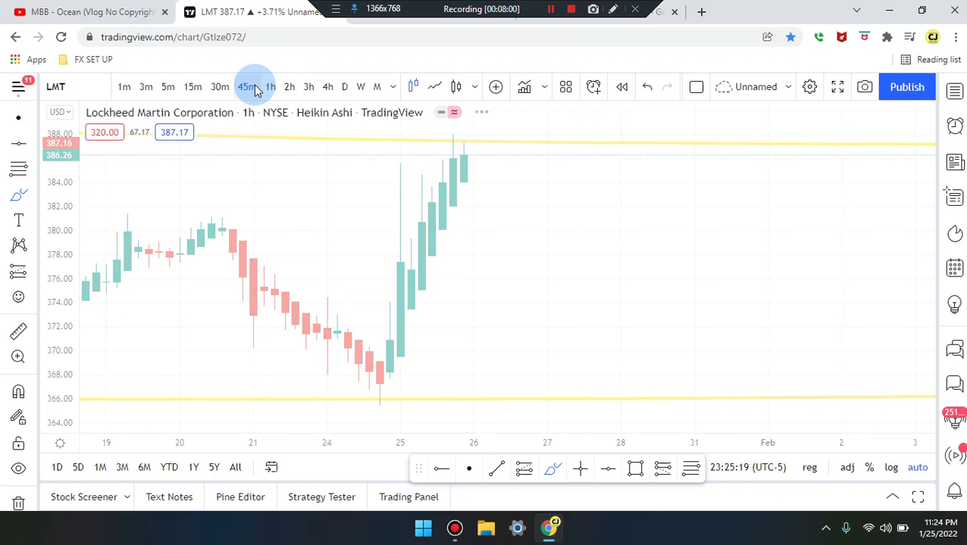
click(224, 87)
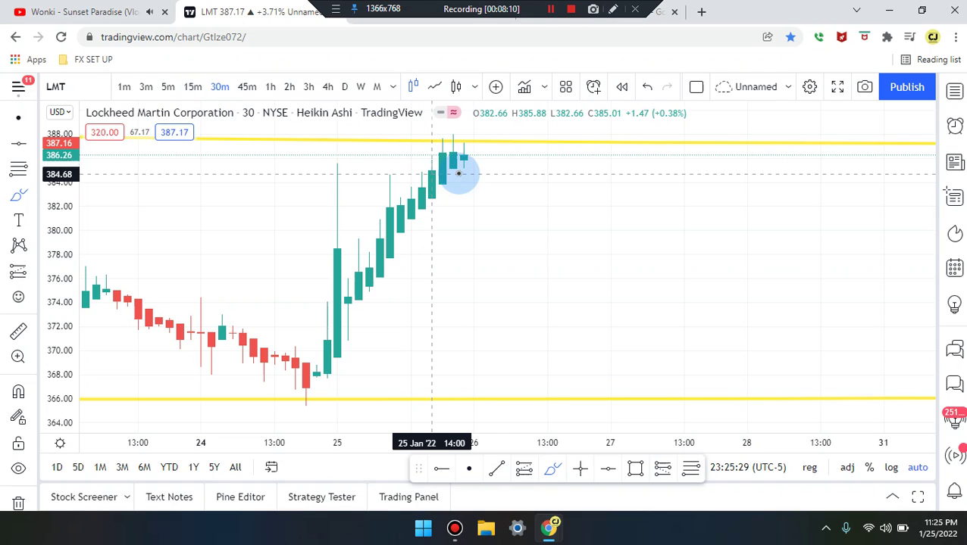
mouse_move(463, 160)
mouse_down()
mouse_move(496, 126)
mouse_move(471, 145)
mouse_move(490, 176)
mouse_move(475, 158)
mouse_move(516, 164)
mouse_up()
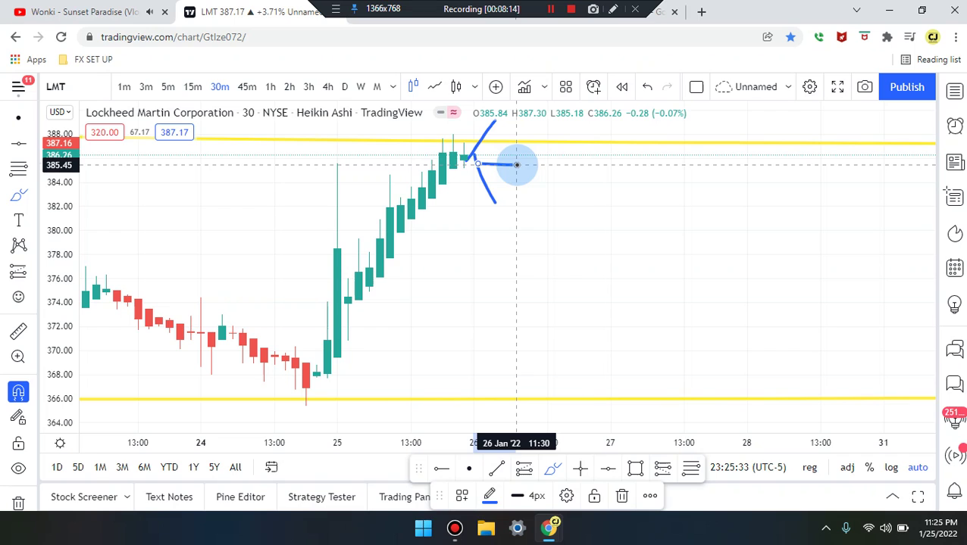
key(ctrl+z)
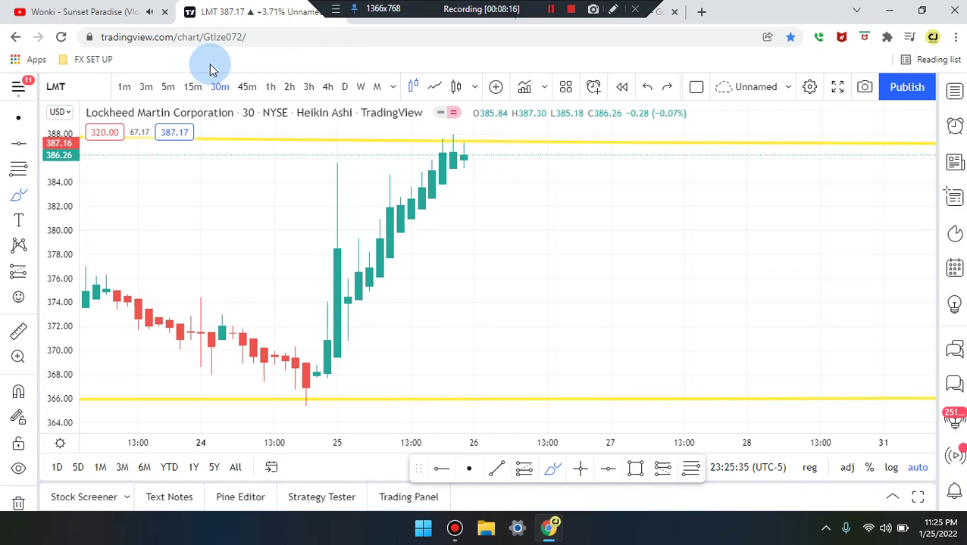
On 15-minute candles, draw a blue support line near 384.50, discarding a trial peak stroke
click(193, 88)
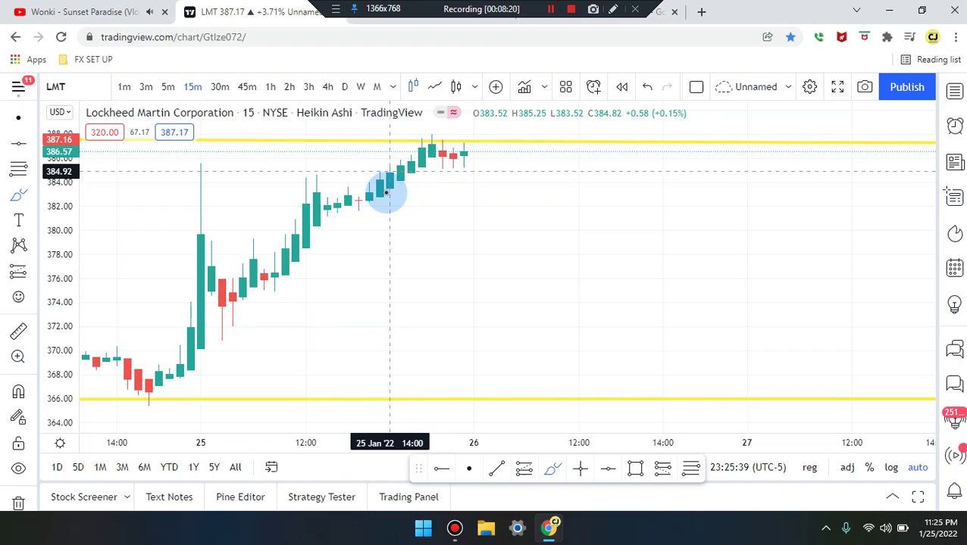
drag(303, 179, 535, 173)
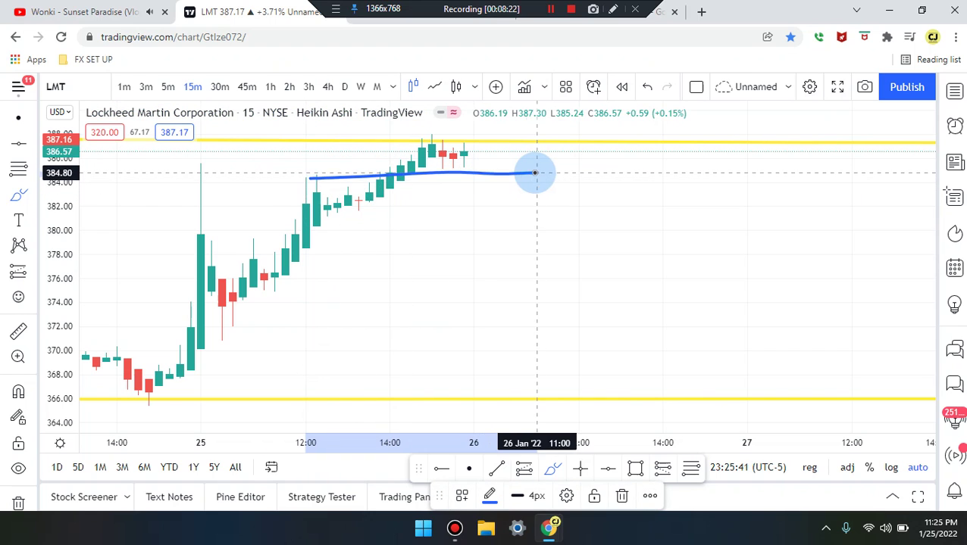
drag(369, 202, 432, 136)
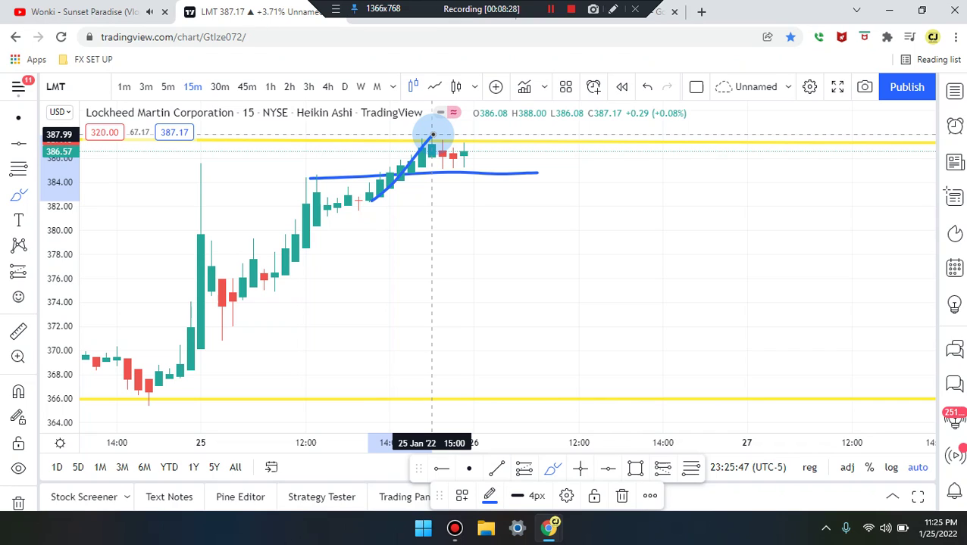
mouse_move(432, 135)
mouse_down()
mouse_move(453, 165)
mouse_move(464, 142)
mouse_up()
key(ctrl+z)
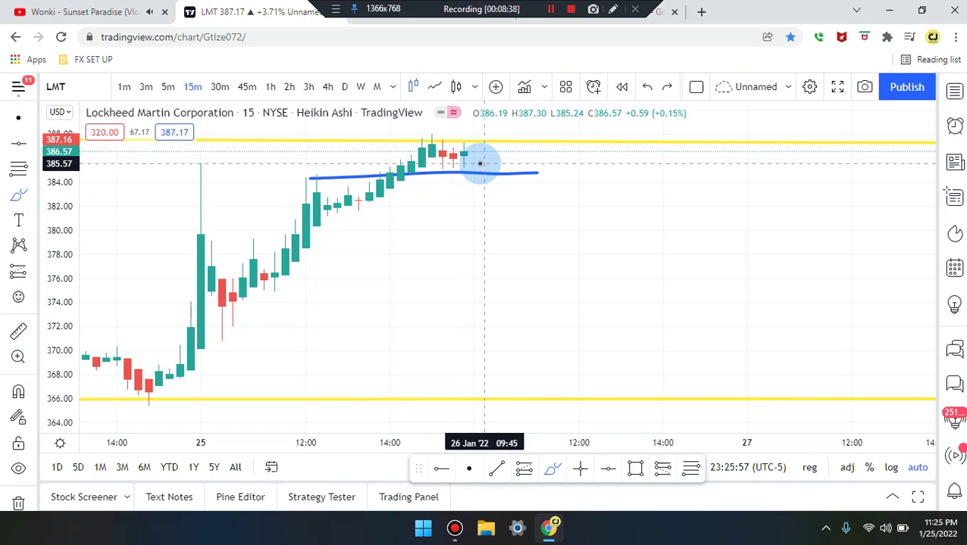
scroll(480, 171, up, 1)
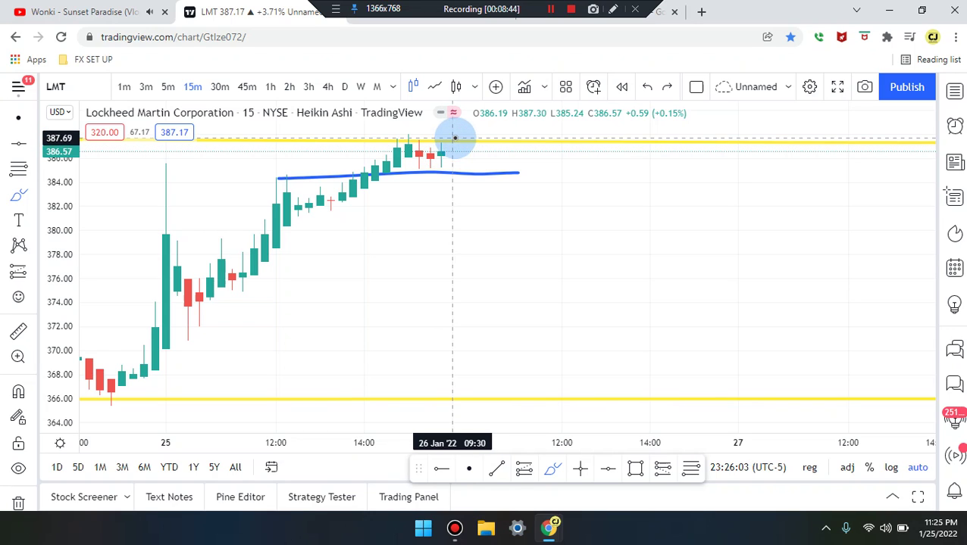
Switch to 5-minute candles and try several blue sketches over the peak, dip and recent candles
click(174, 85)
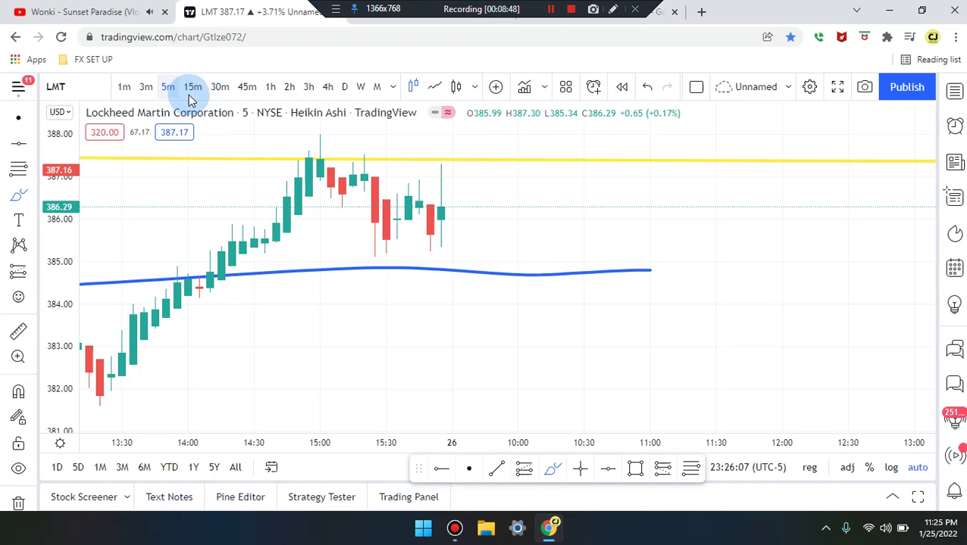
click(314, 173)
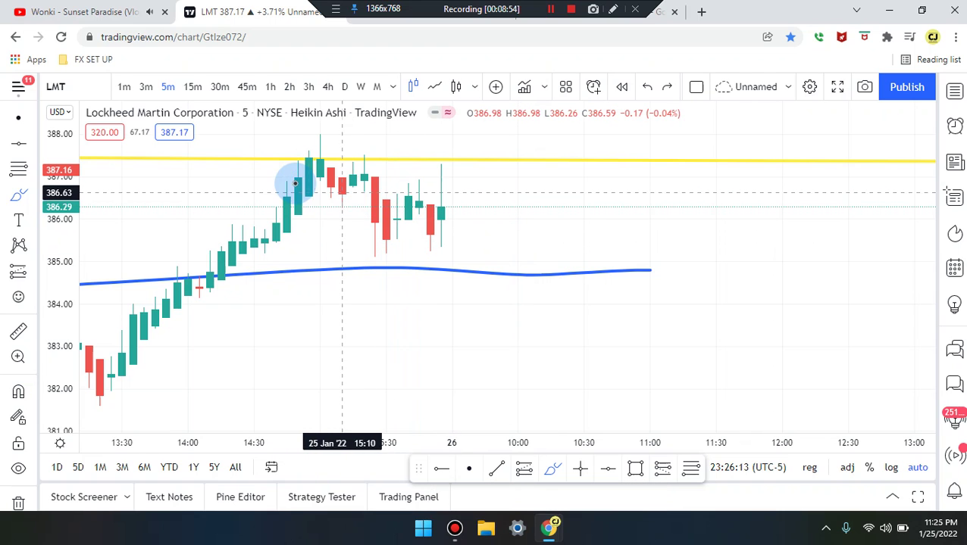
mouse_move(281, 227)
mouse_down()
mouse_move(322, 151)
mouse_move(336, 195)
mouse_move(356, 168)
mouse_move(375, 220)
mouse_up()
key(ctrl+z)
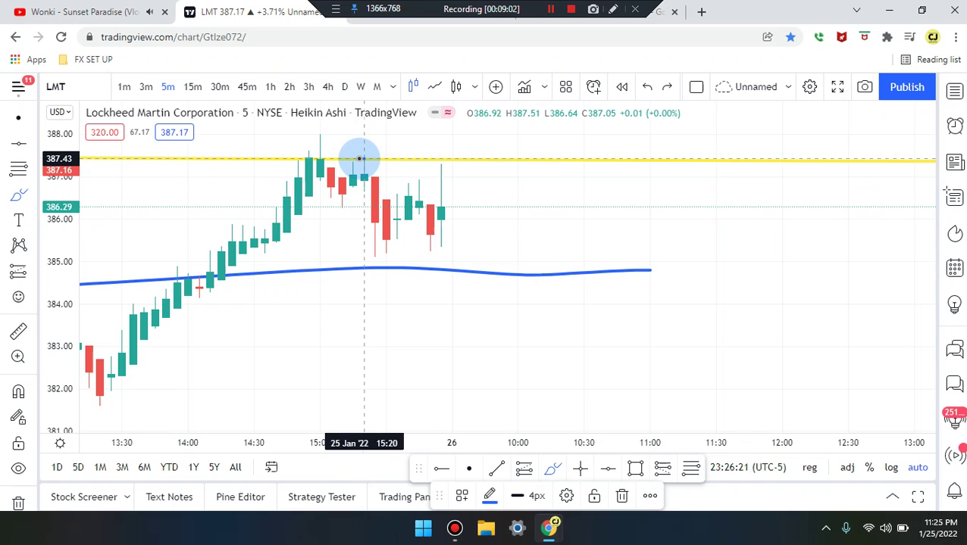
mouse_move(360, 160)
mouse_down()
mouse_move(388, 242)
mouse_move(410, 198)
mouse_move(430, 233)
mouse_move(452, 184)
mouse_up()
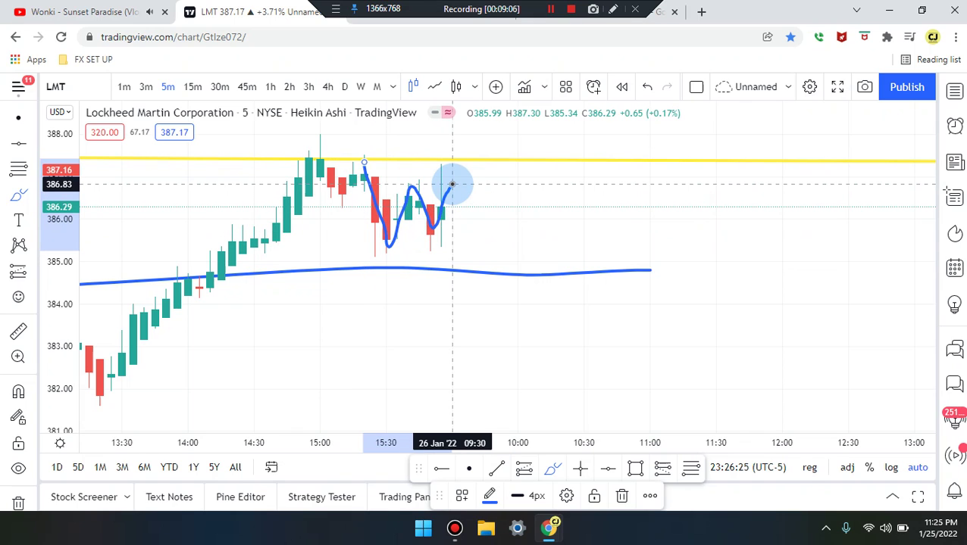
key(ctrl+z)
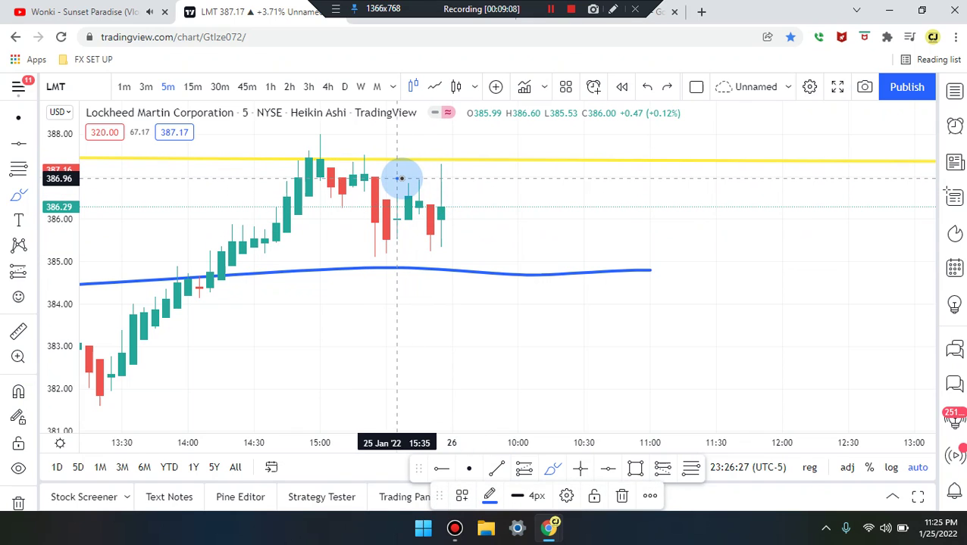
drag(401, 178, 488, 186)
drag(427, 229, 519, 226)
Undo the two latest blue strokes and switch to 3-minute candles
key(ctrl+z)
key(ctrl+z)
click(217, 98)
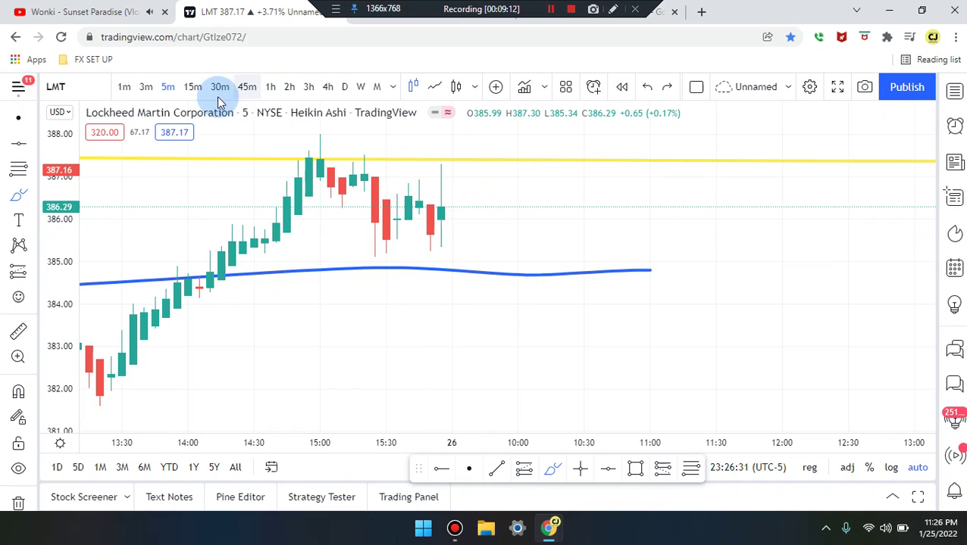
click(150, 87)
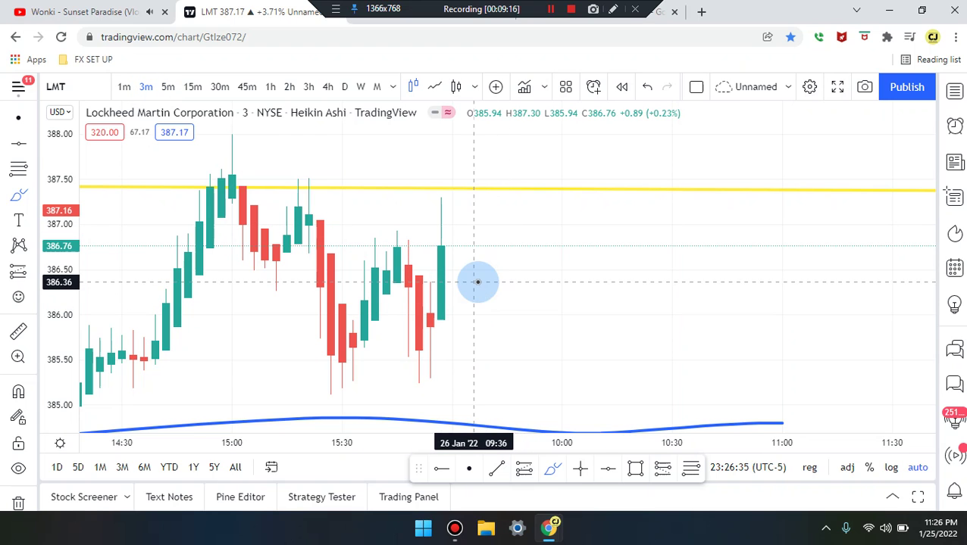
Circle the candles near the yellow line in blue, undoing each loop
mouse_move(486, 219)
mouse_down()
mouse_move(415, 231)
mouse_move(449, 160)
mouse_move(463, 165)
mouse_move(470, 219)
mouse_move(446, 187)
mouse_move(452, 175)
mouse_up()
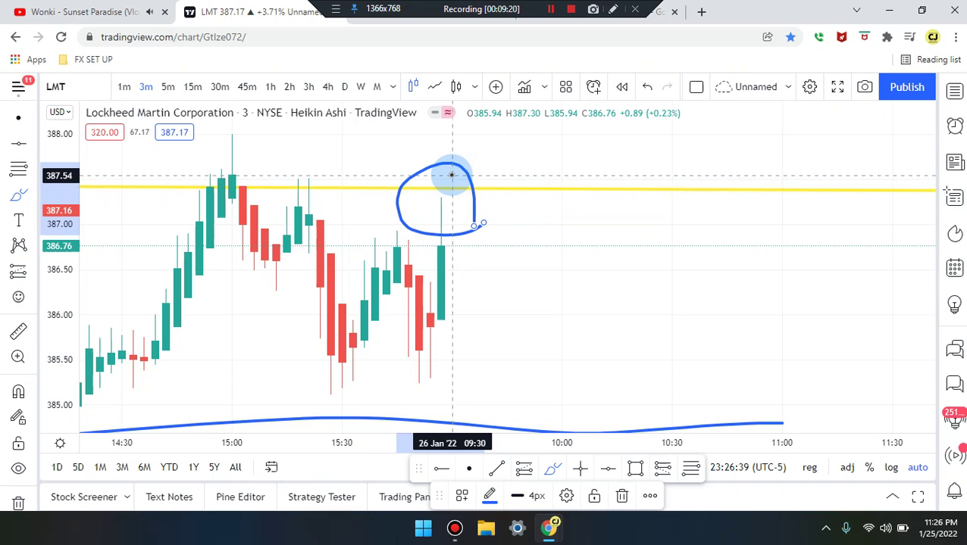
key(ctrl+z)
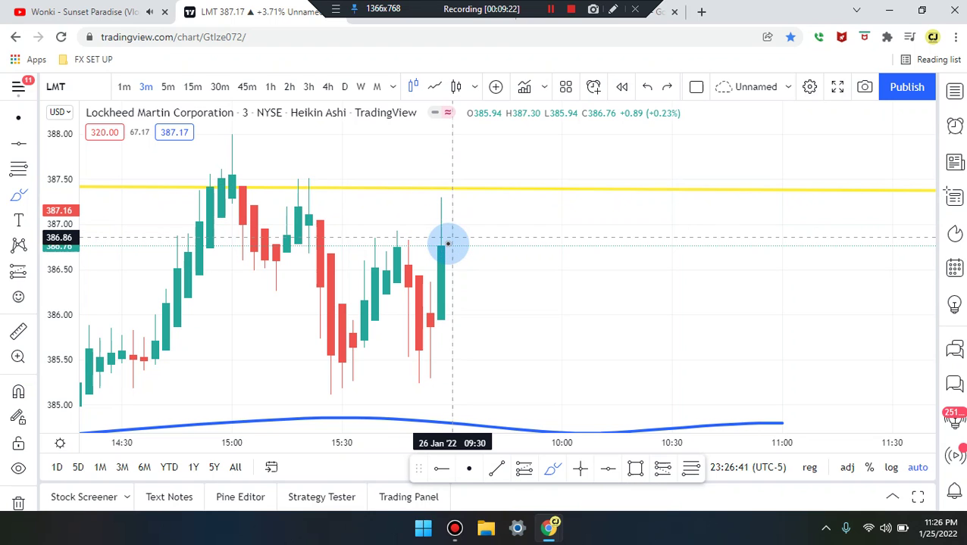
mouse_move(296, 221)
mouse_down()
mouse_move(341, 194)
mouse_move(353, 226)
mouse_move(307, 208)
mouse_up()
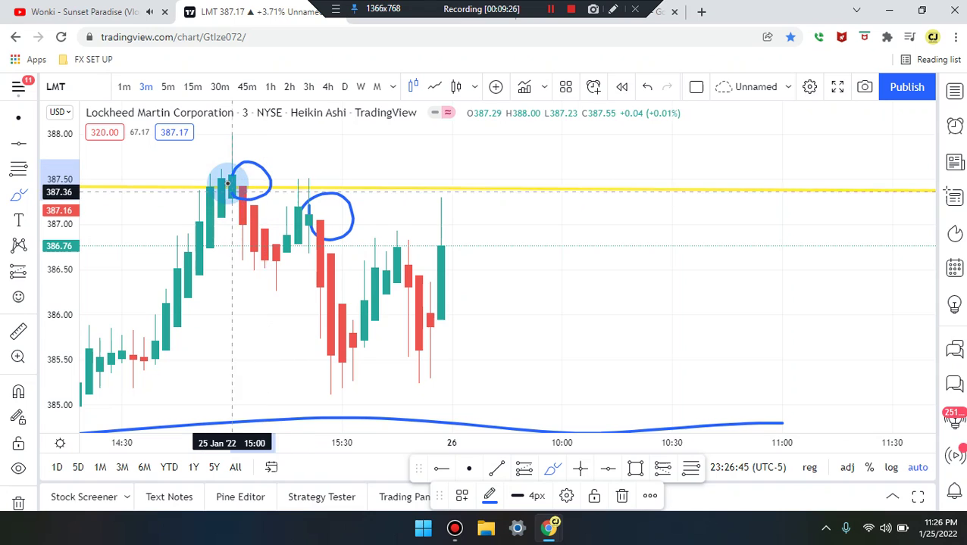
key(ctrl+z)
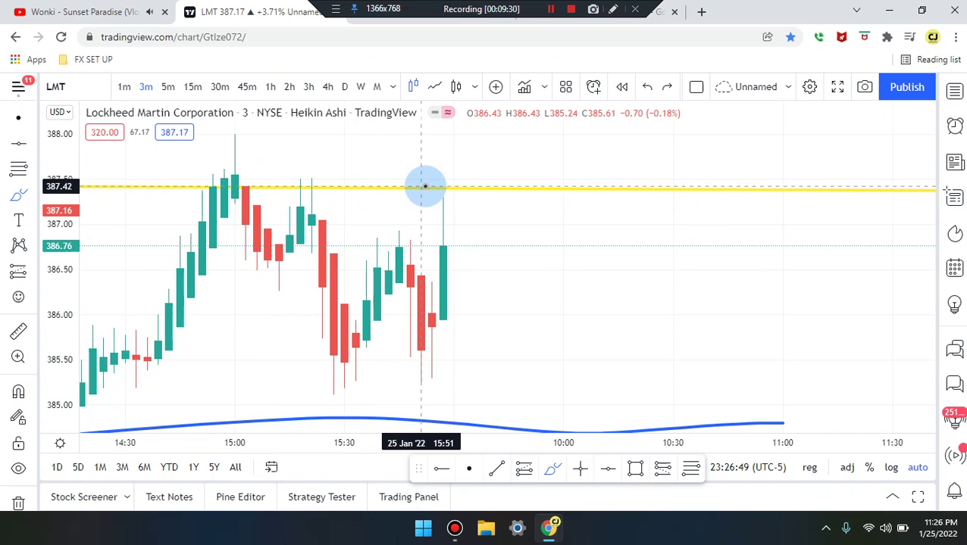
On 1-minute candles, pan to the earlier afternoon swing, then consult the forex pattern cheat sheet
click(125, 92)
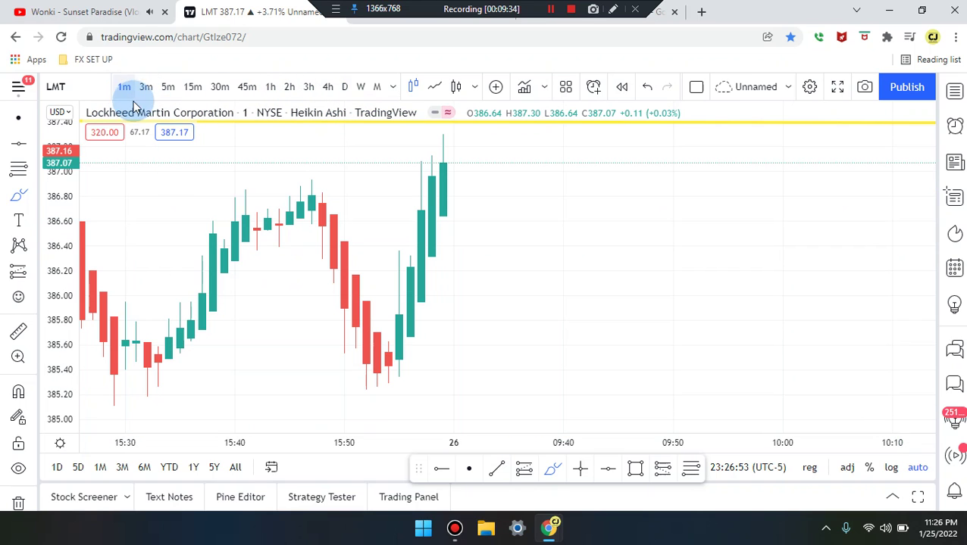
drag(268, 288, 516, 239)
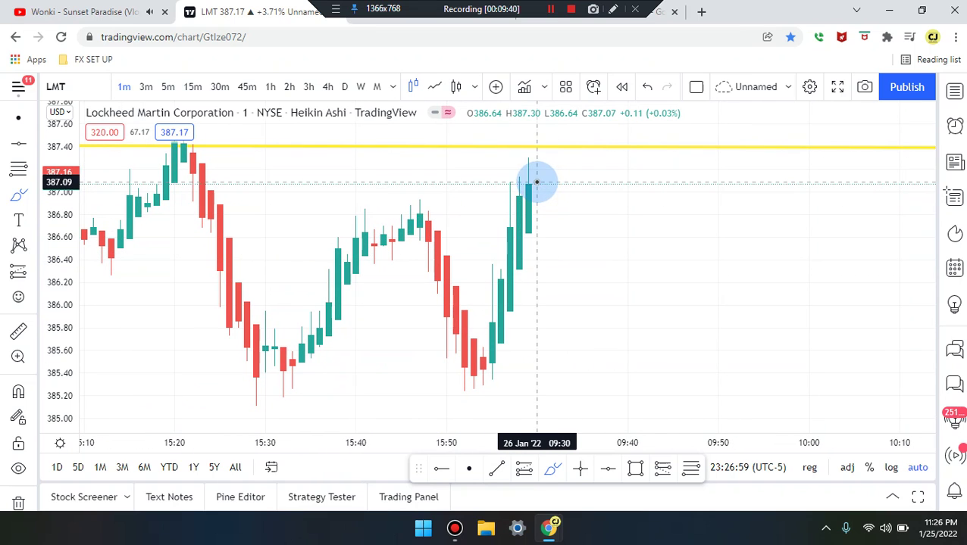
mouse_move(503, 182)
mouse_down()
mouse_move(518, 189)
mouse_move(509, 216)
mouse_up()
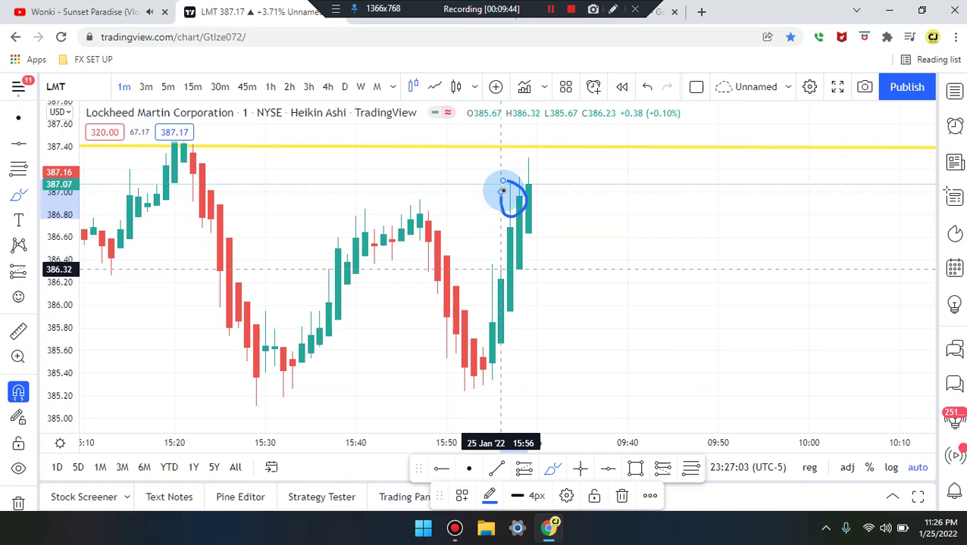
key(ctrl+z)
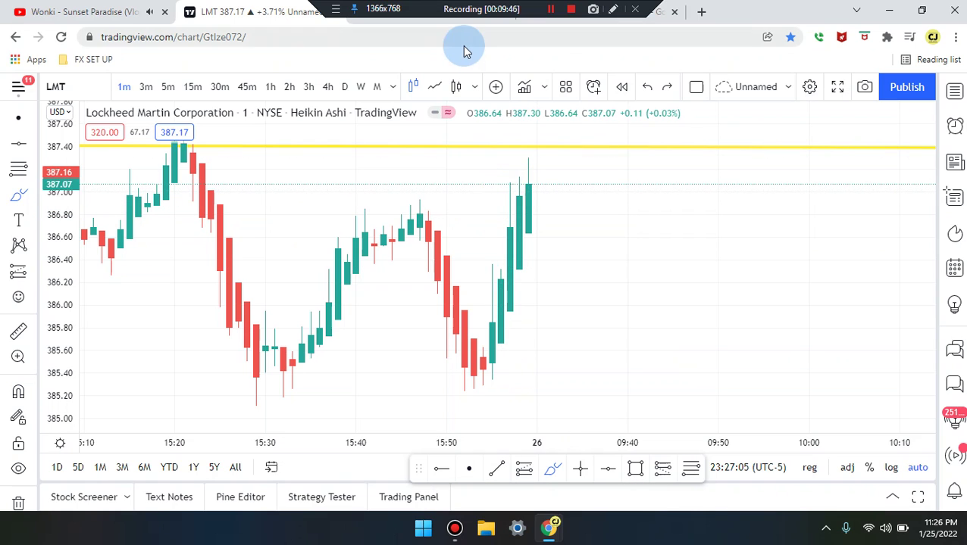
click(438, 27)
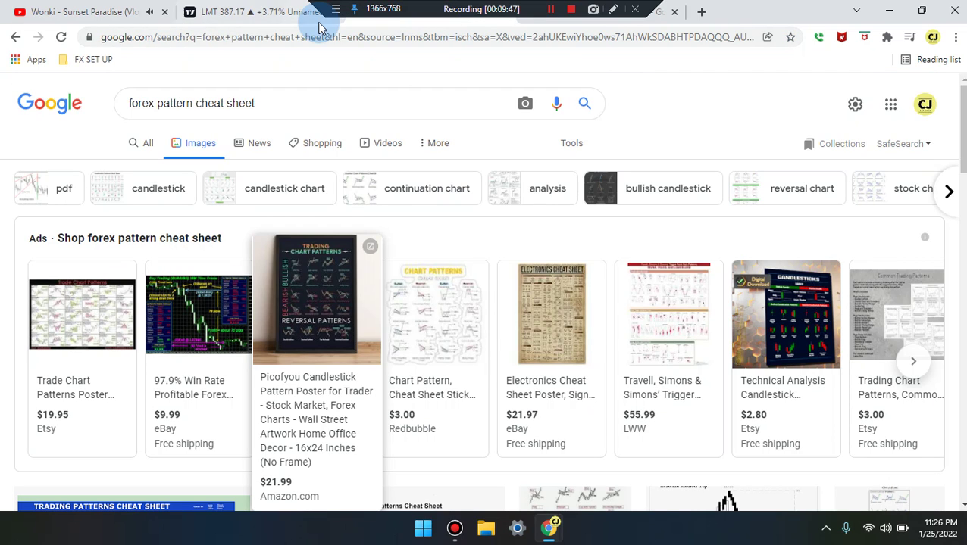
click(277, 14)
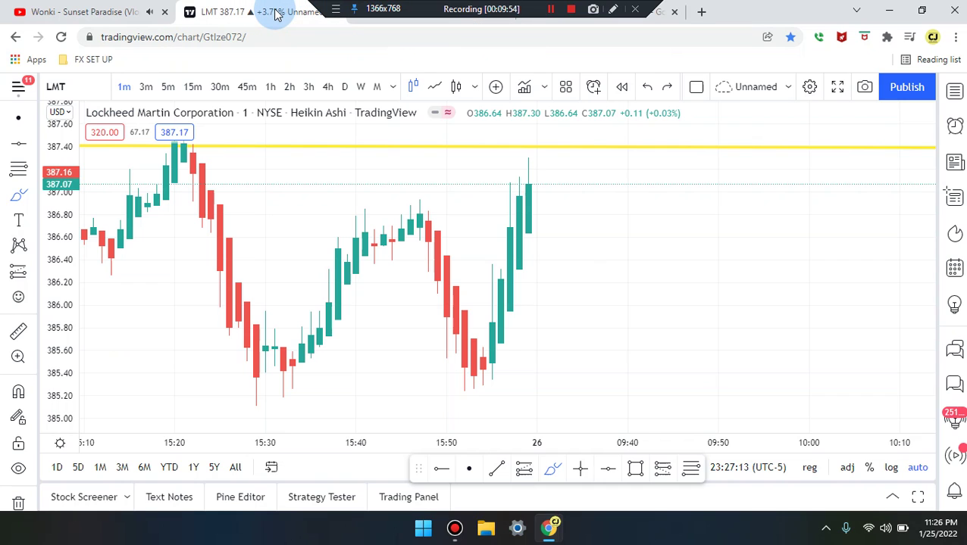